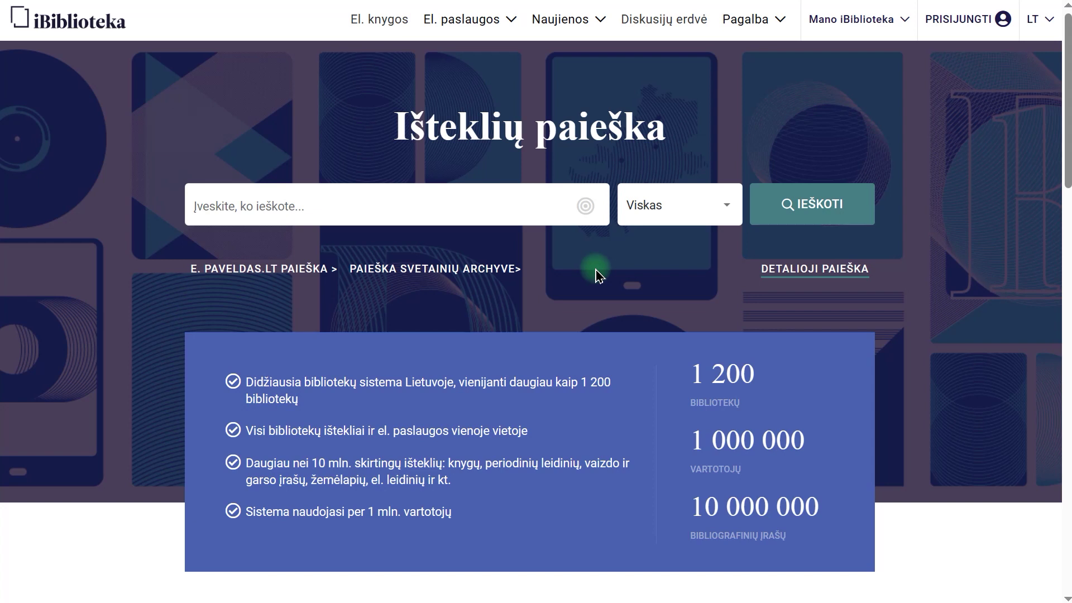
Open the detailed search form and look over its Bibliotekos duomenys and Tipas ir forma sections, collapsing each again
click(817, 283)
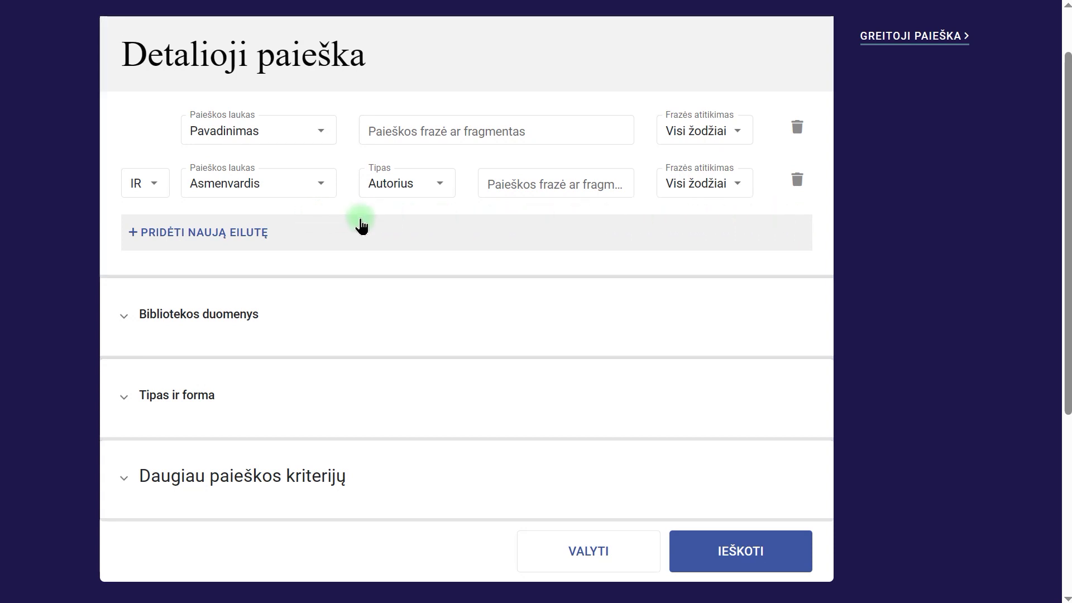
click(416, 316)
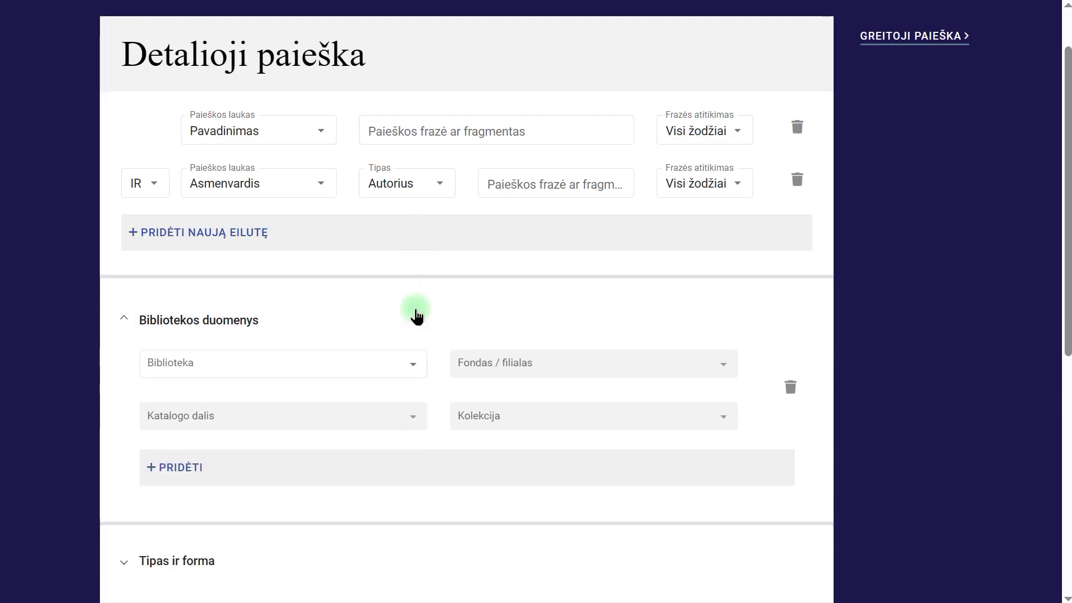
click(416, 316)
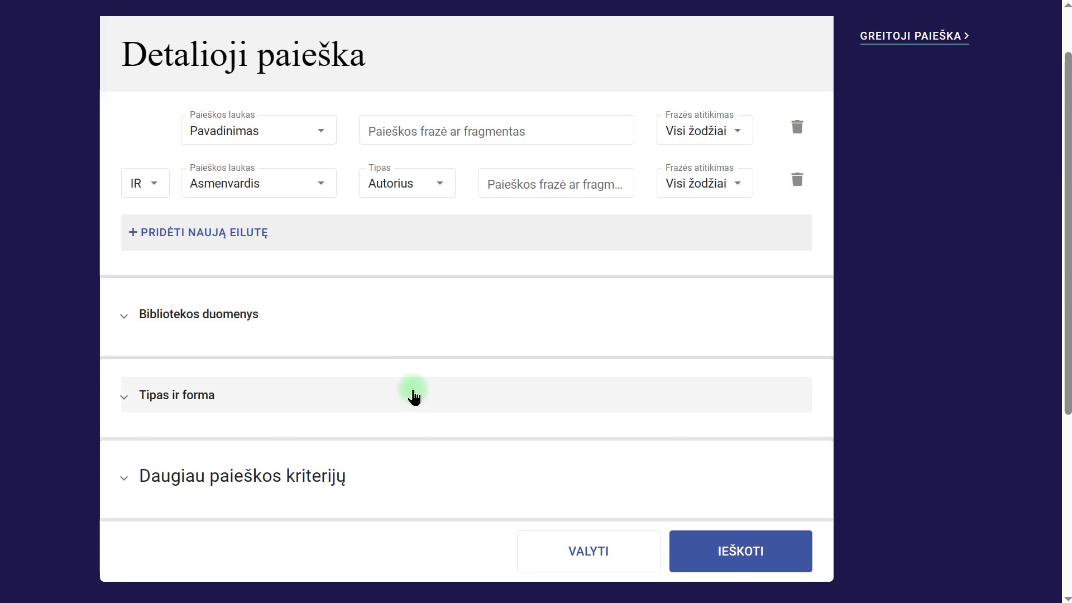
click(413, 394)
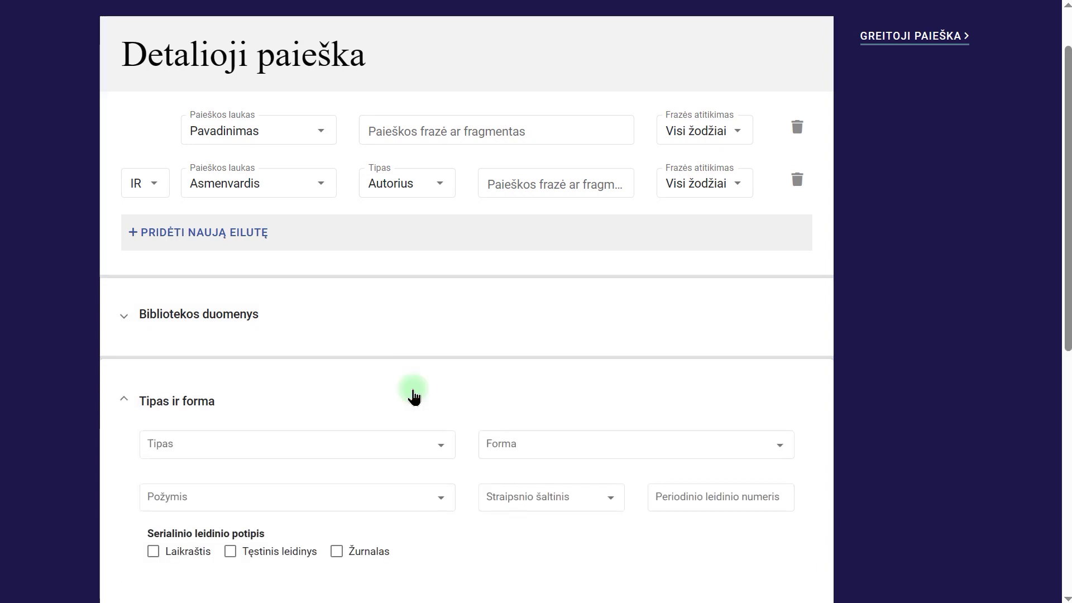
click(413, 395)
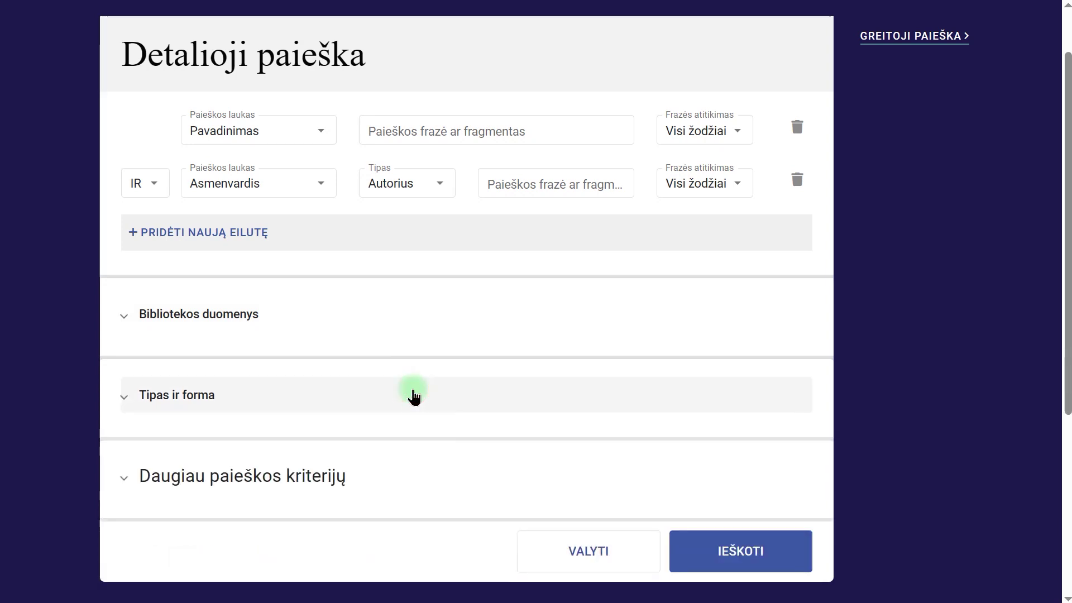
Examine the subject, publication and language fields under Daugiau paieškos kriterijų, and collapse the section again
click(417, 472)
scroll(403, 481, down, 3)
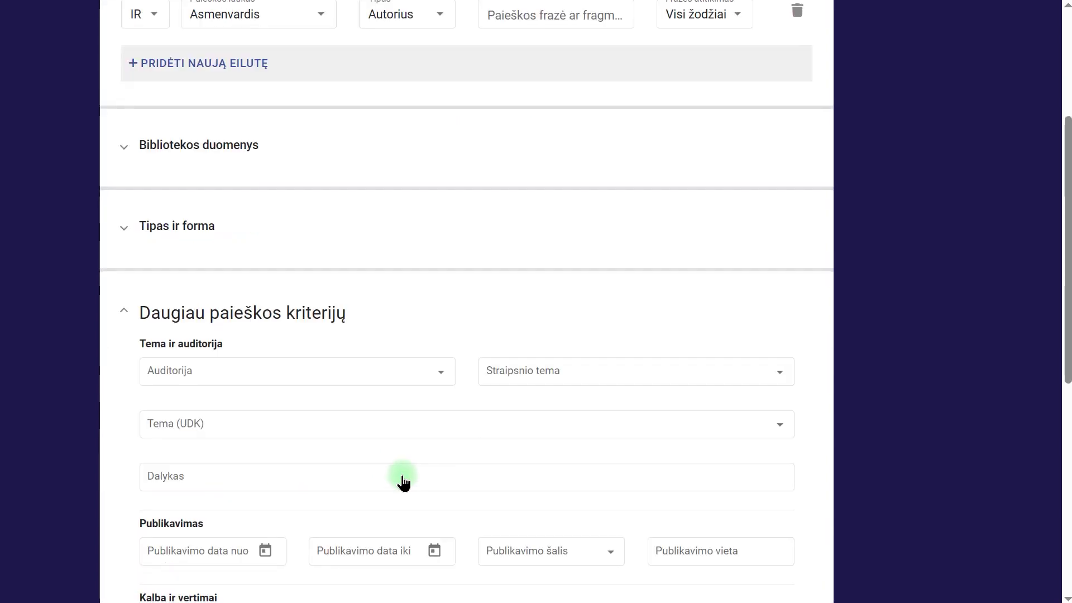
scroll(403, 480, down, 2)
scroll(403, 480, down, 2)
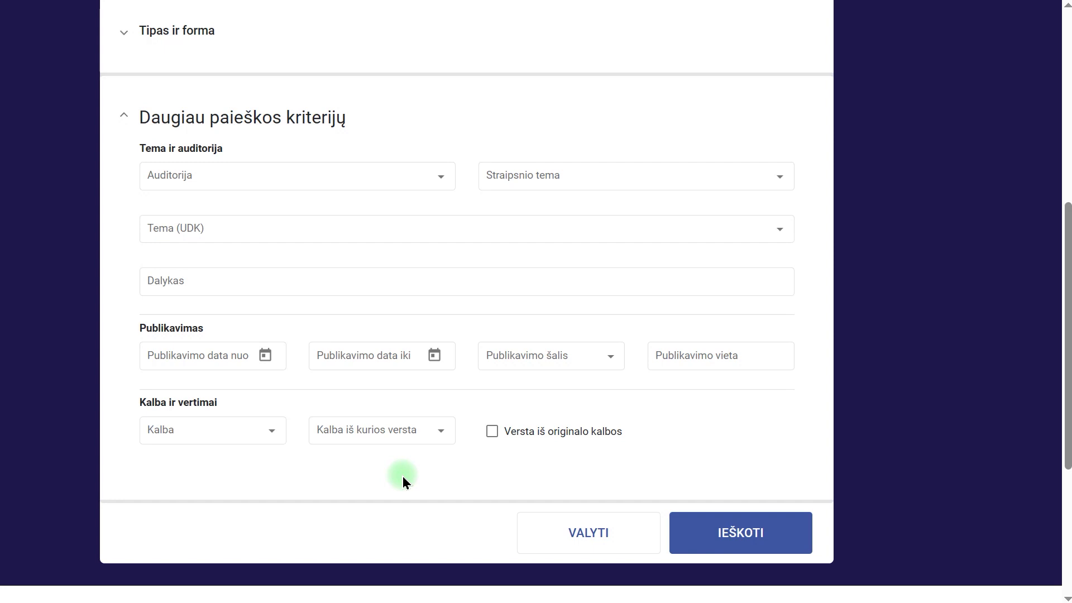
scroll(403, 482, up, 5)
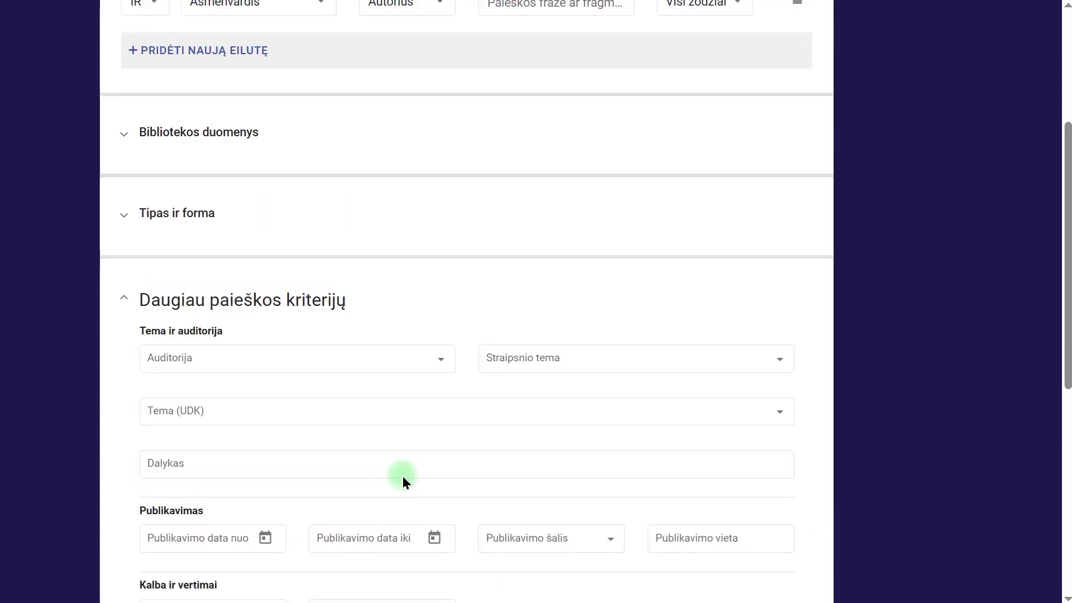
scroll(404, 481, up, 2)
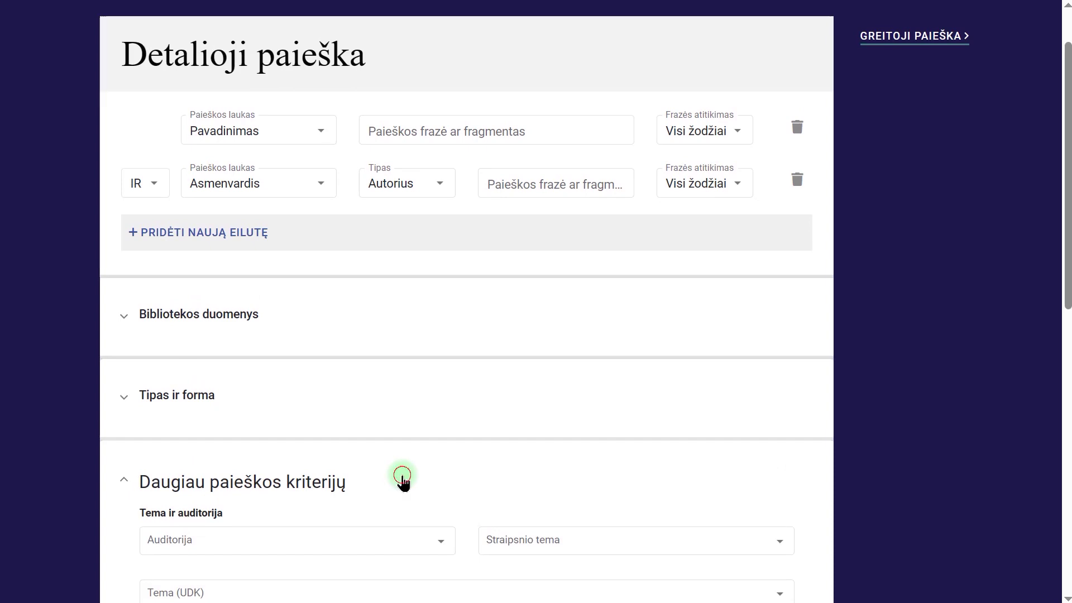
click(403, 481)
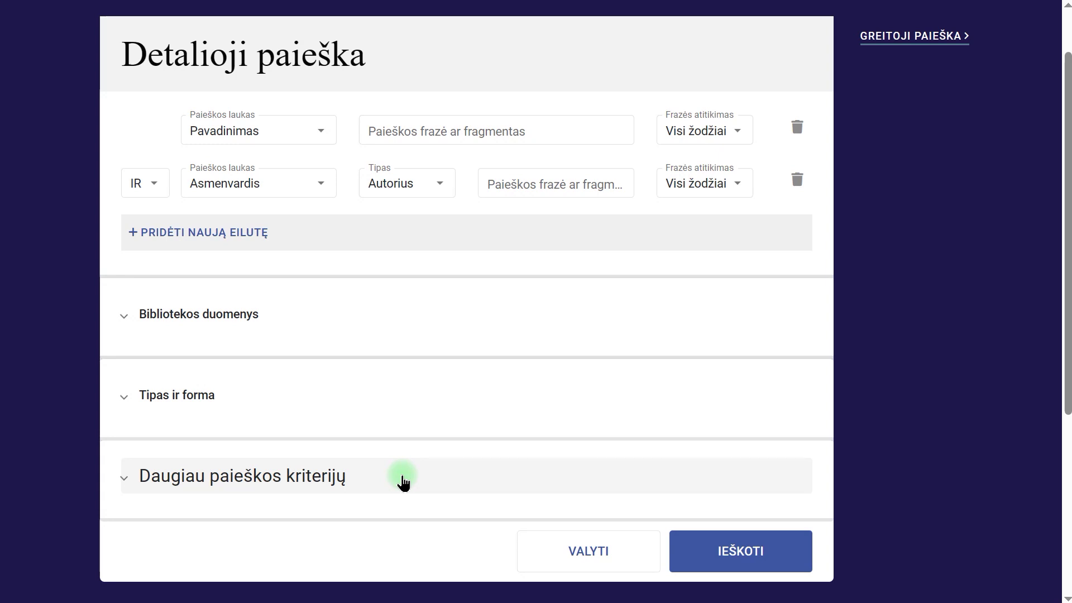
Look over the search field choices of both criteria rows, keeping Asmenvardis for the second row
click(321, 136)
click(322, 135)
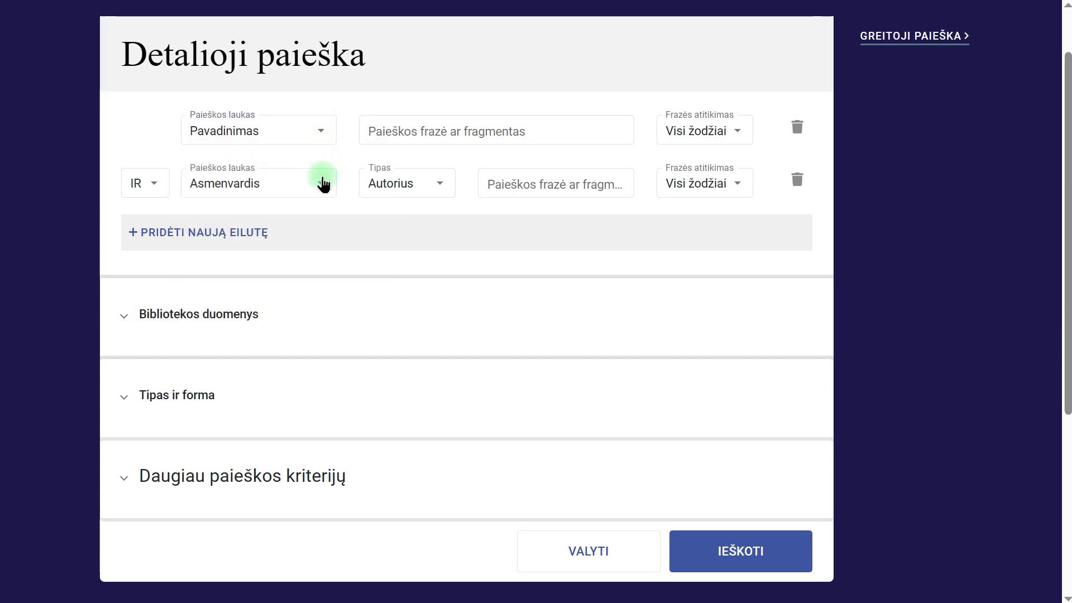
click(323, 184)
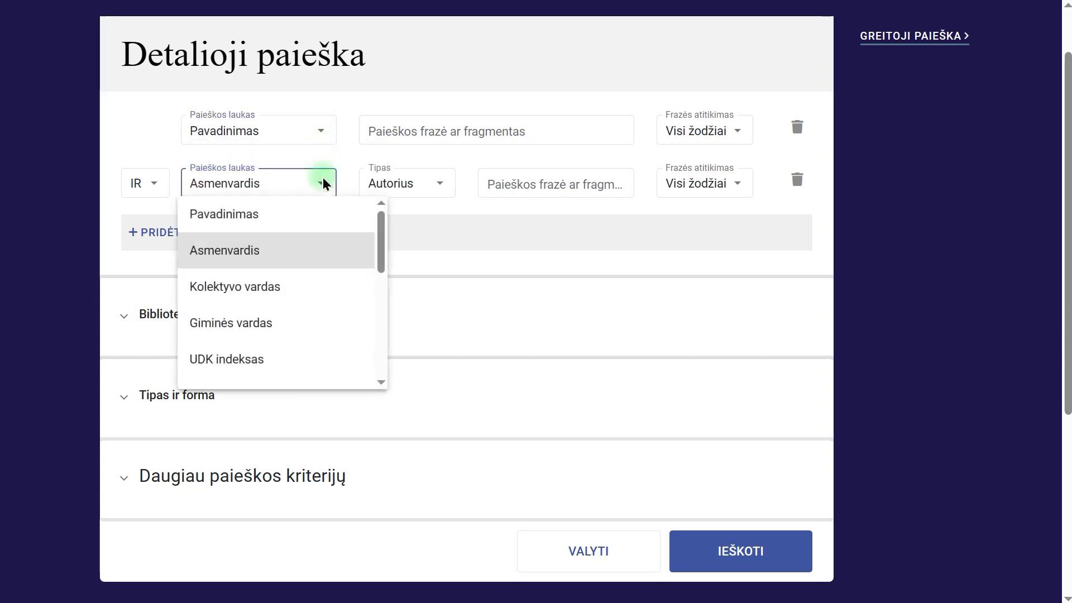
click(325, 247)
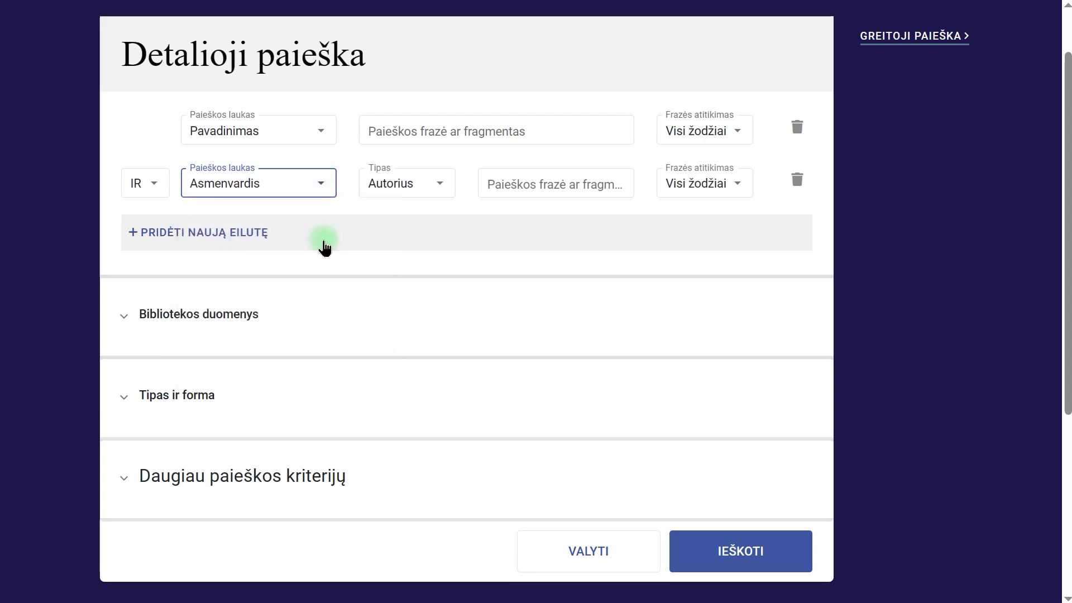
Enter "Pasikalbėjimas giesmininko" as the title phrase and choose the suggestion "Pasikalbėjimas giesmininko su Lietuva"
click(430, 131)
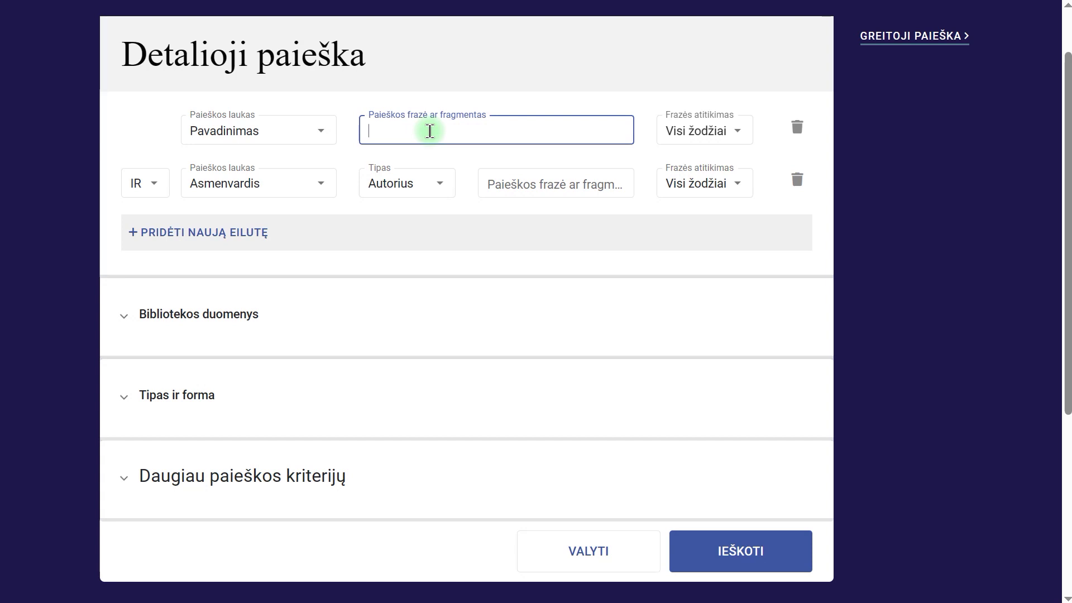
text(Pas)
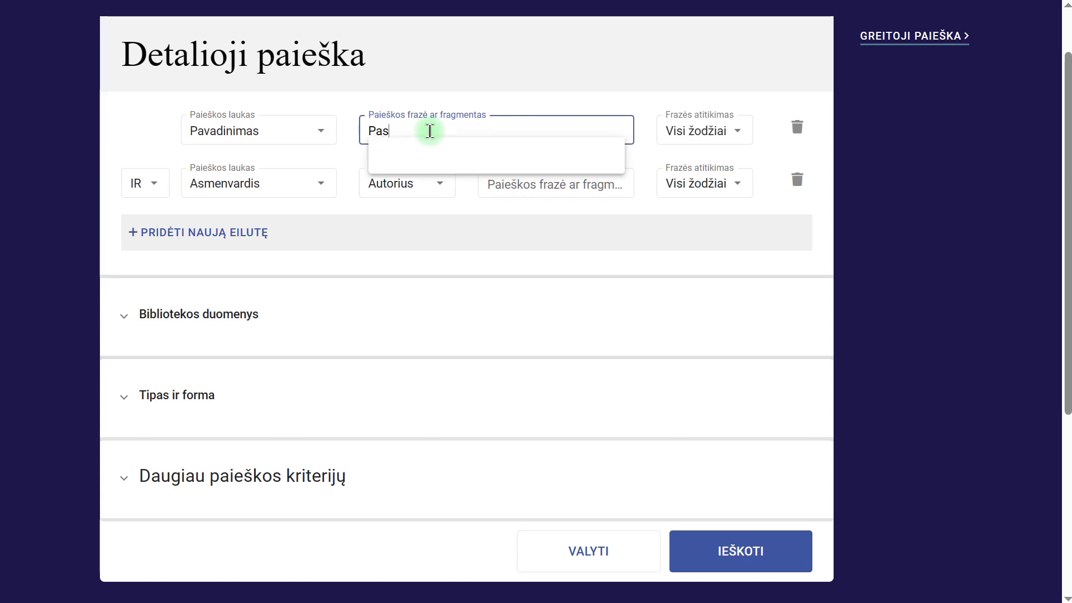
text(ikalb)
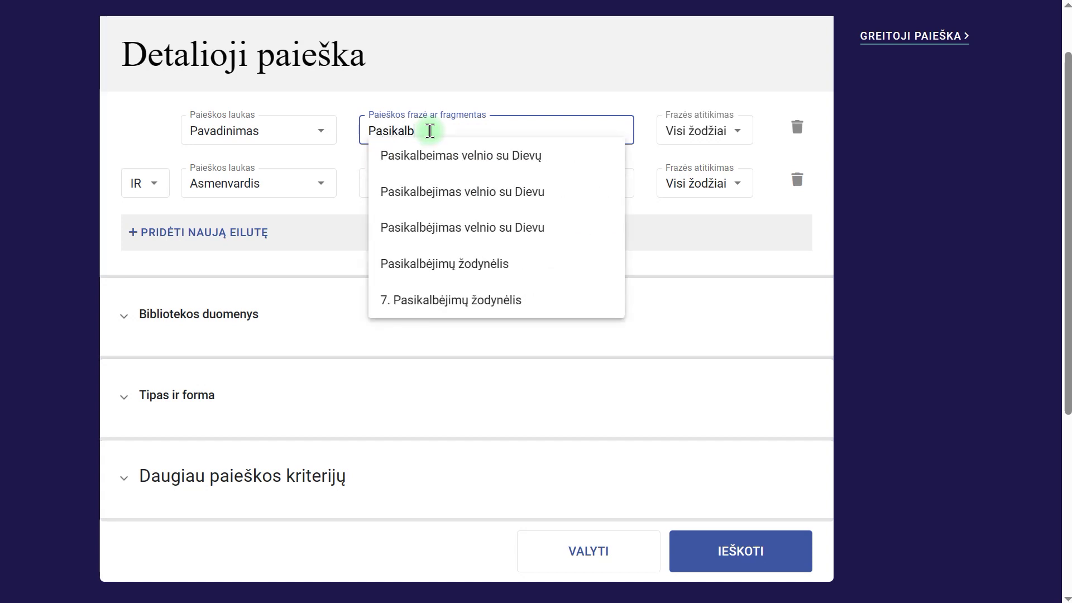
text(ėji)
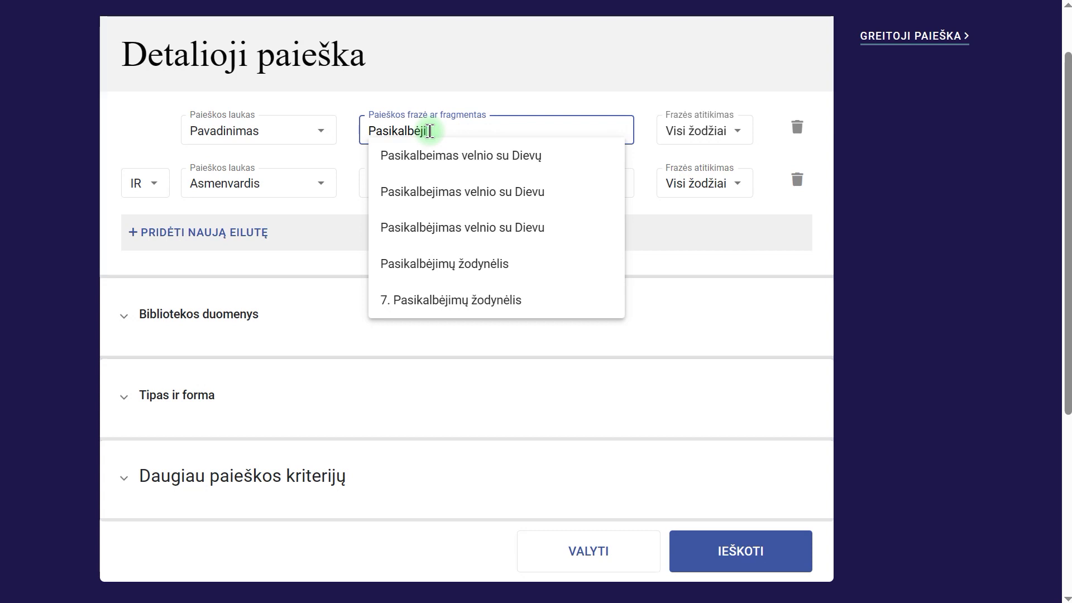
text(mas g)
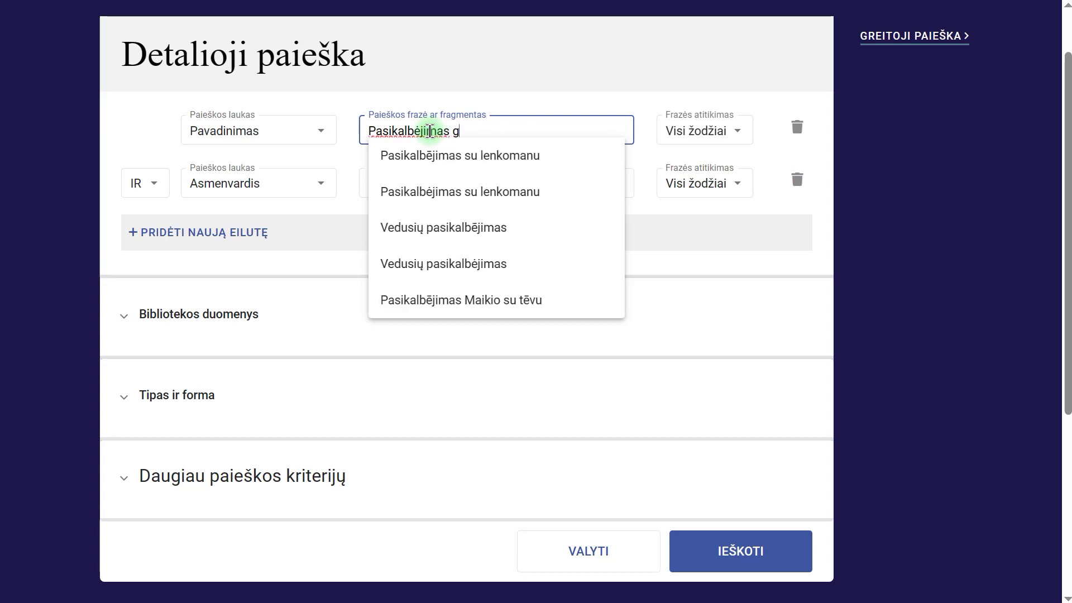
text(iesmininko)
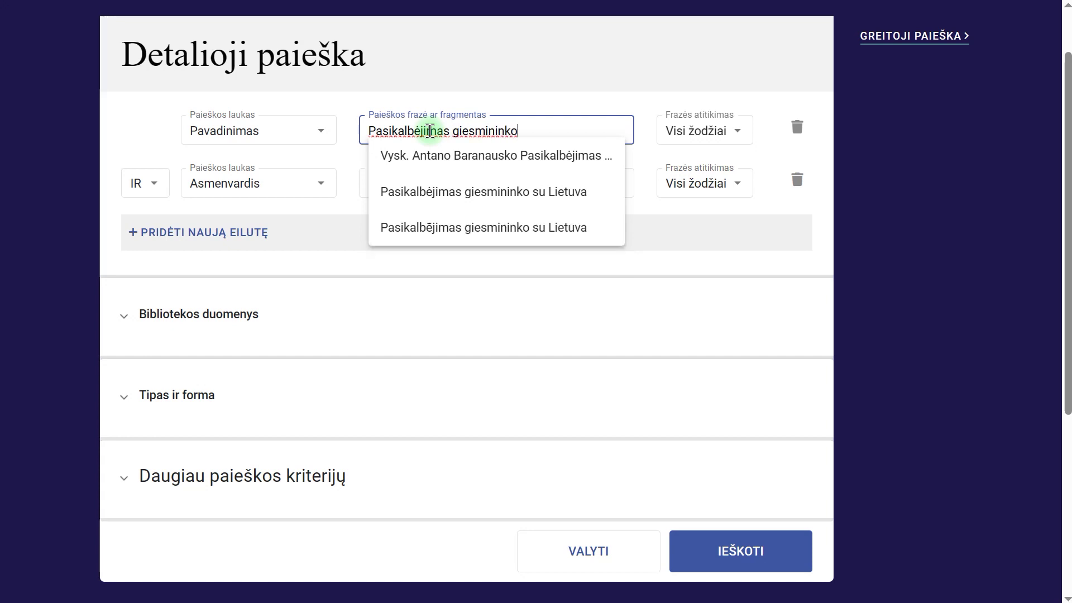
click(434, 193)
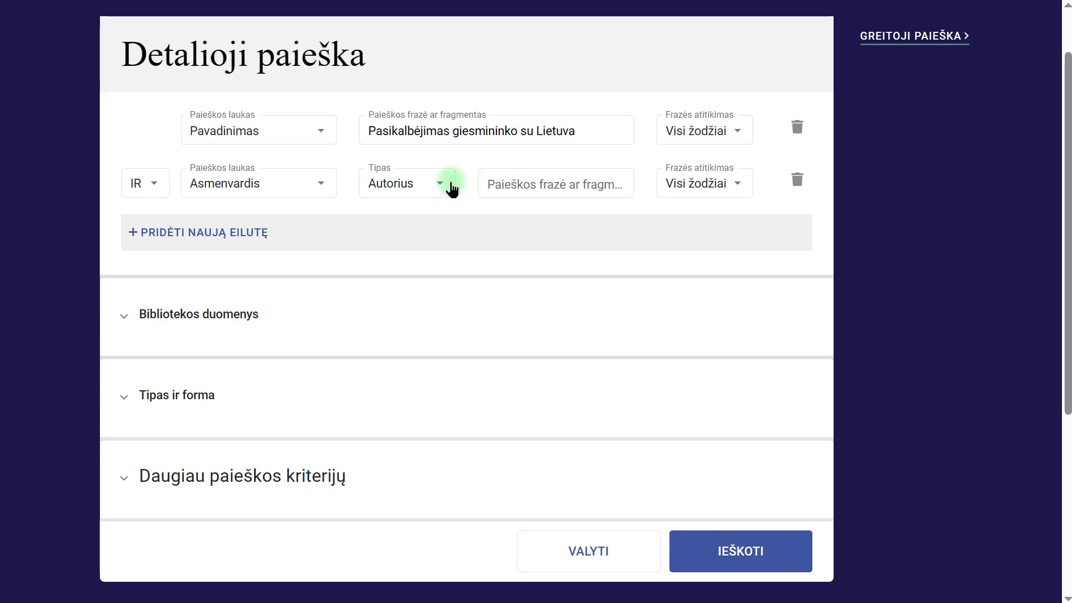
Look through the available person types for the Asmenvardis row without changing the selection
click(451, 187)
mouse_move(584, 223)
mouse_down()
mouse_move(590, 374)
mouse_move(581, 208)
mouse_move(582, 218)
mouse_up()
click(464, 182)
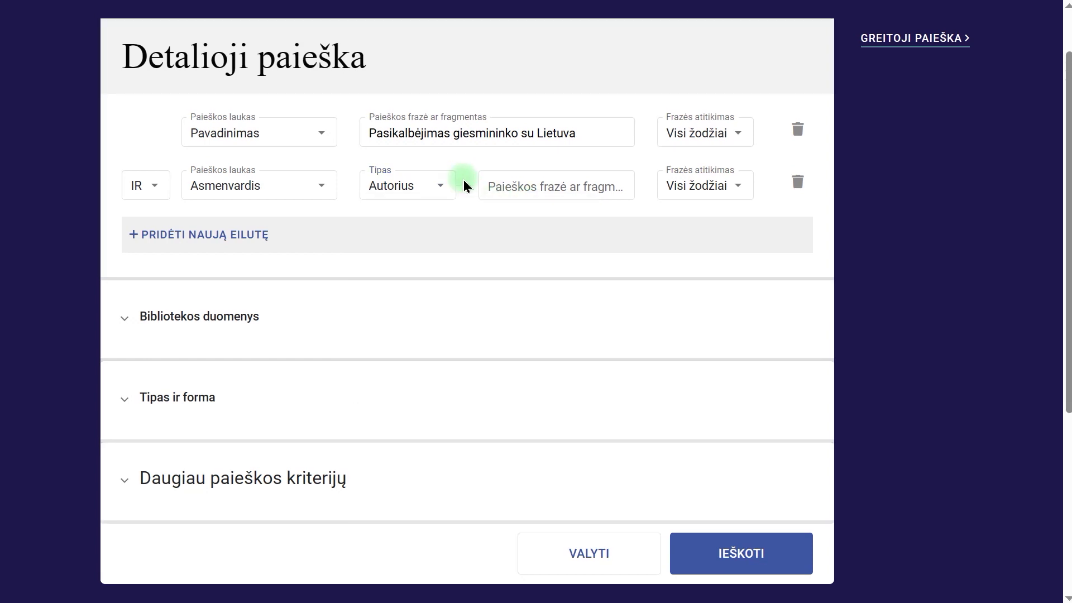
Set the title row's phrase matching to Tiksli frazė and view the operators for joining the second row
click(738, 135)
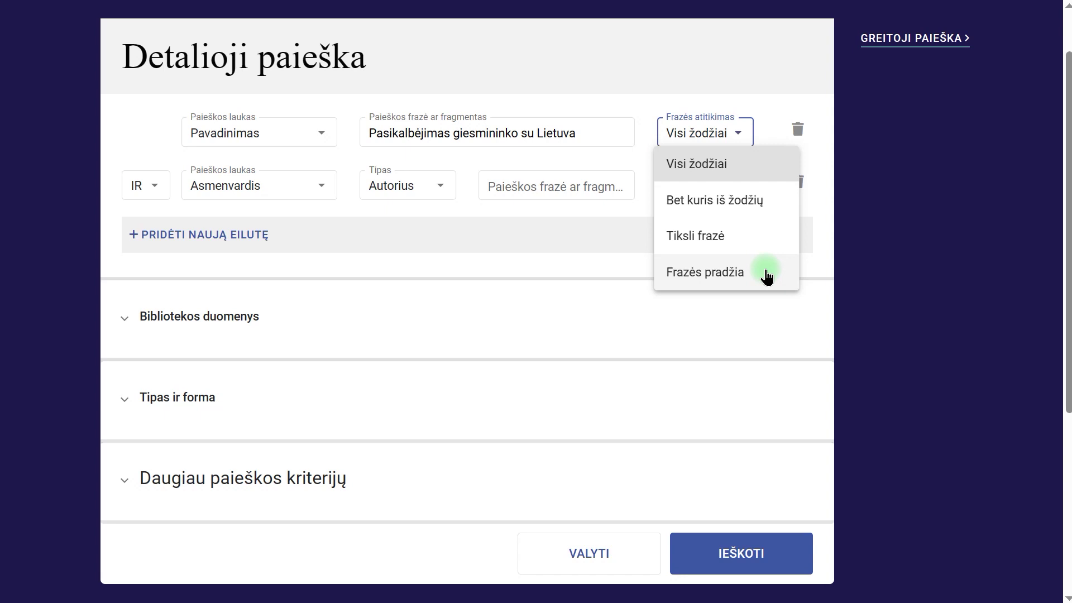
click(760, 241)
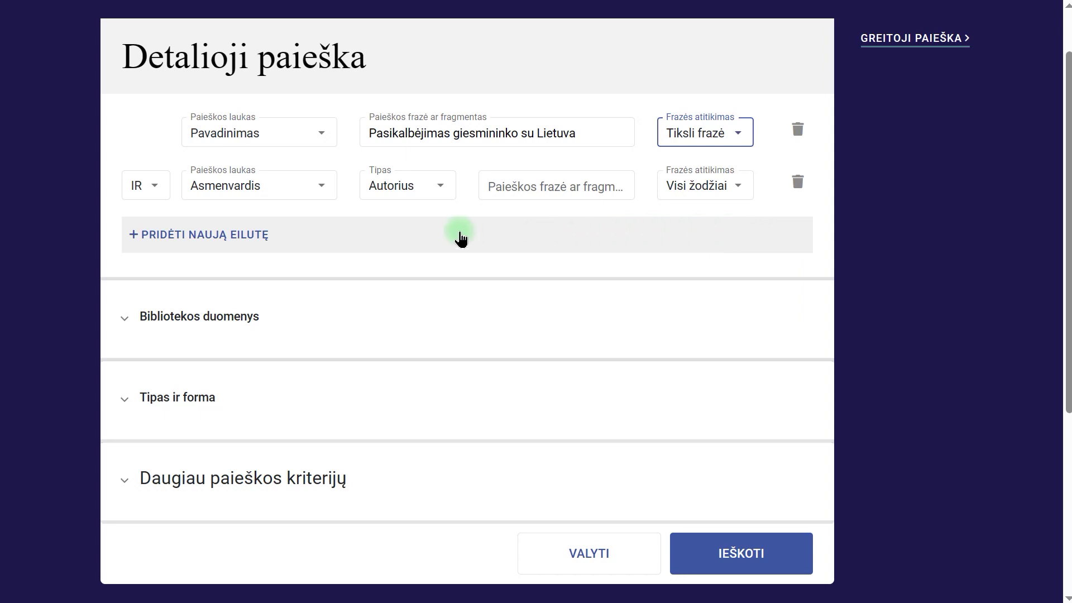
click(156, 192)
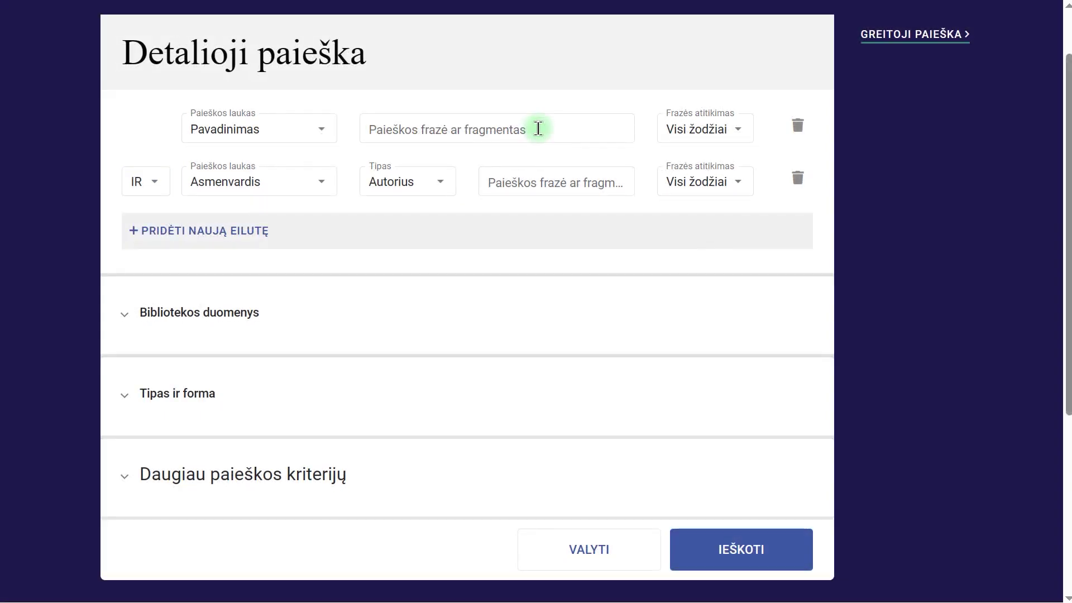
Enter "Liūdnos smegenys" as the title phrase and set its phrase matching to Tiksli frazė
click(538, 128)
text(L)
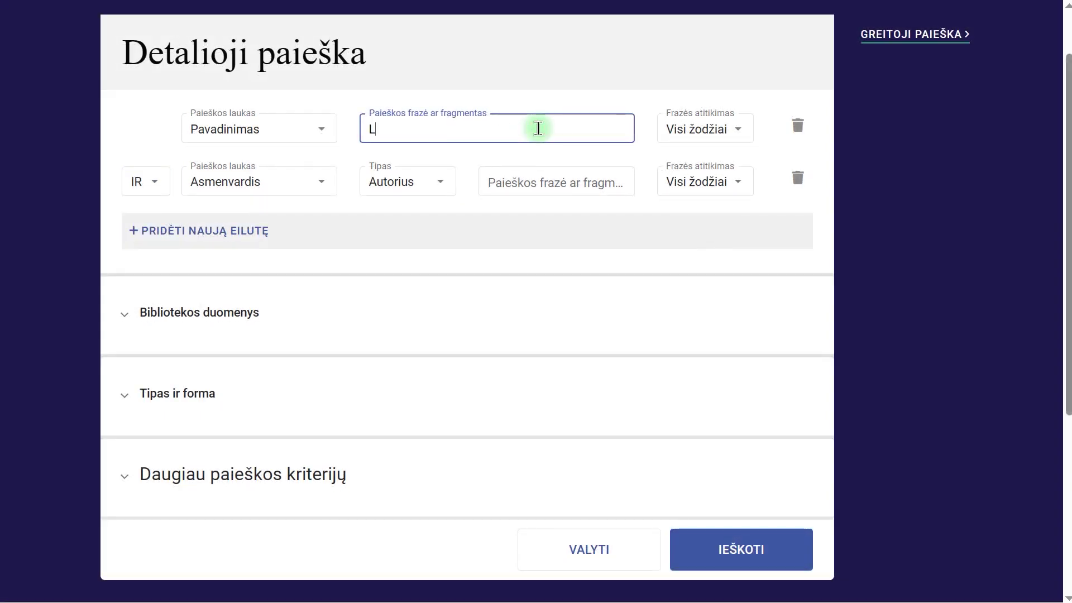
text(iūdnos)
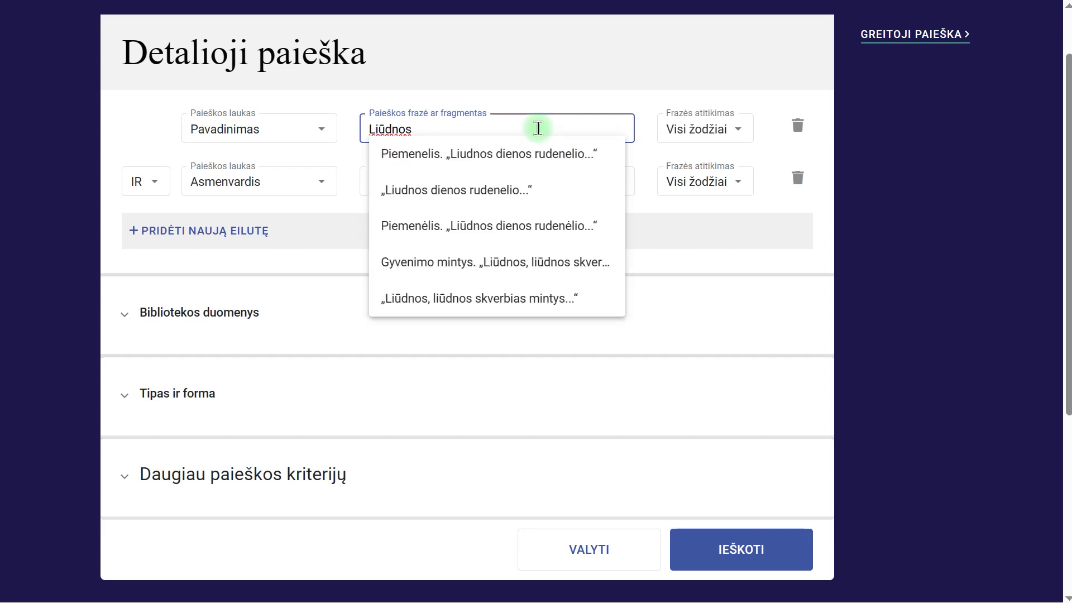
text( smegenys)
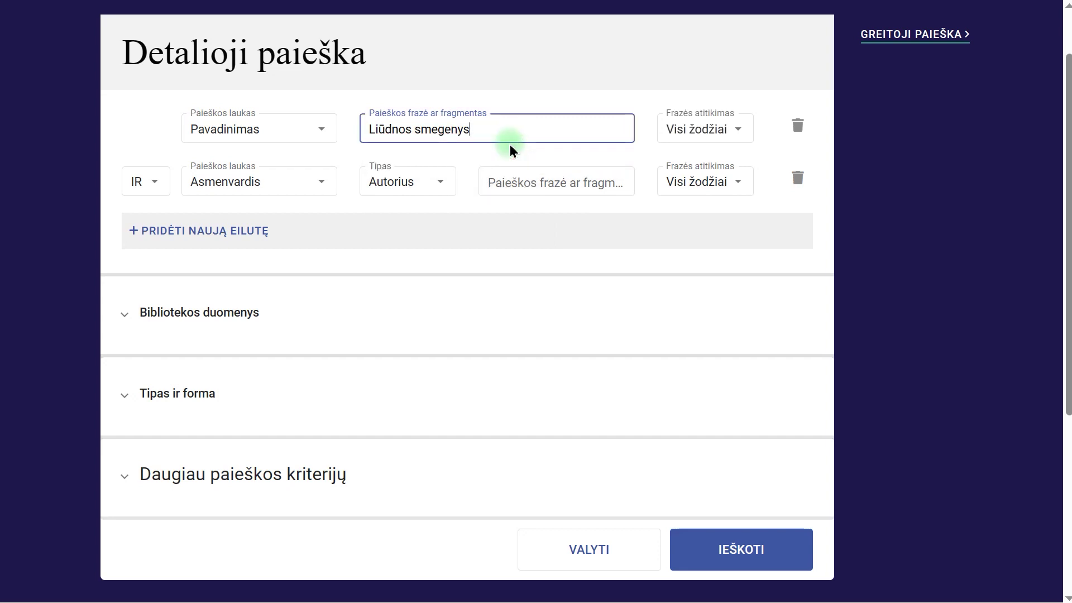
click(683, 134)
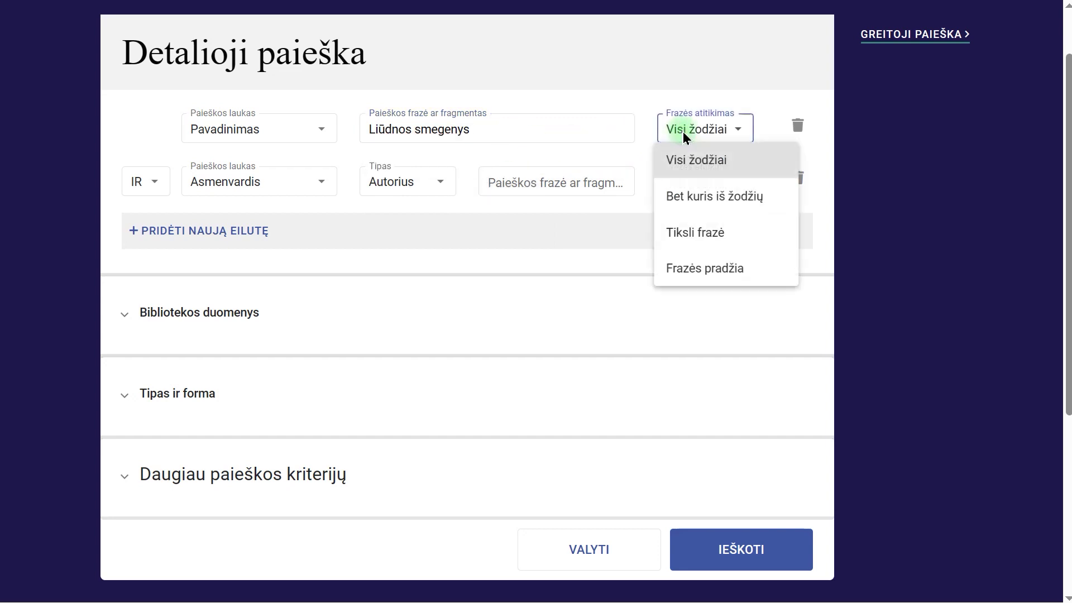
click(690, 238)
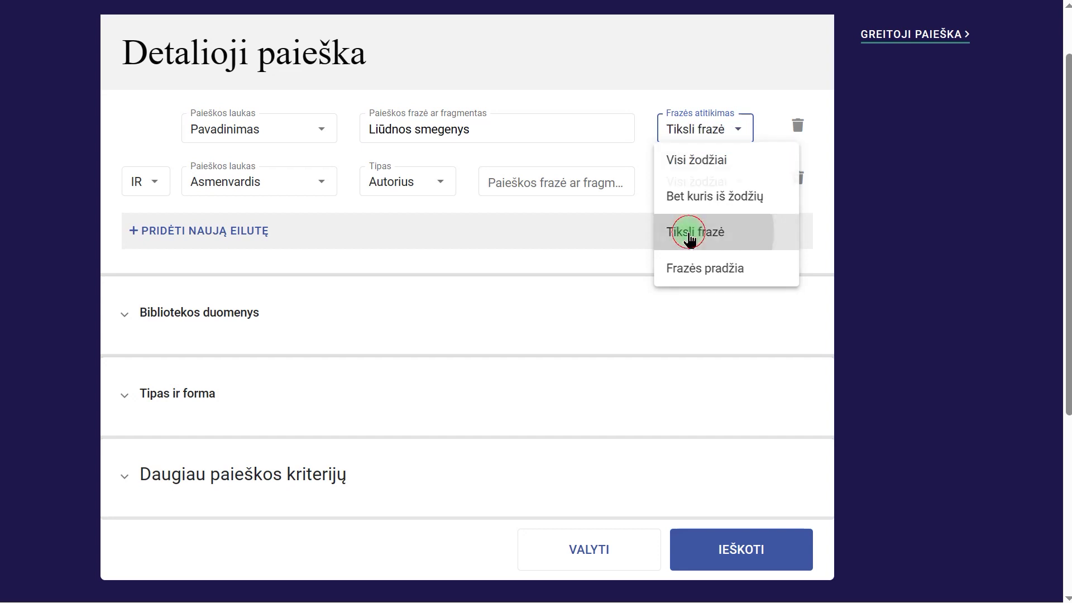
Keep IR as the operator joining the Asmenvardis row and set that row's person type to Vertėjas
click(154, 187)
click(161, 215)
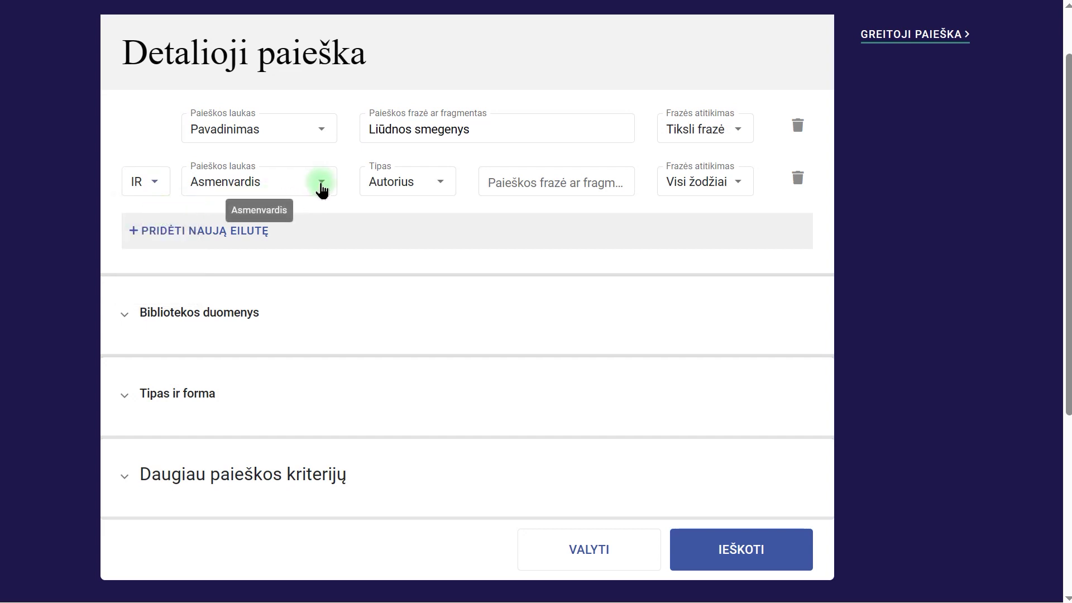
click(443, 184)
drag(586, 227, 585, 371)
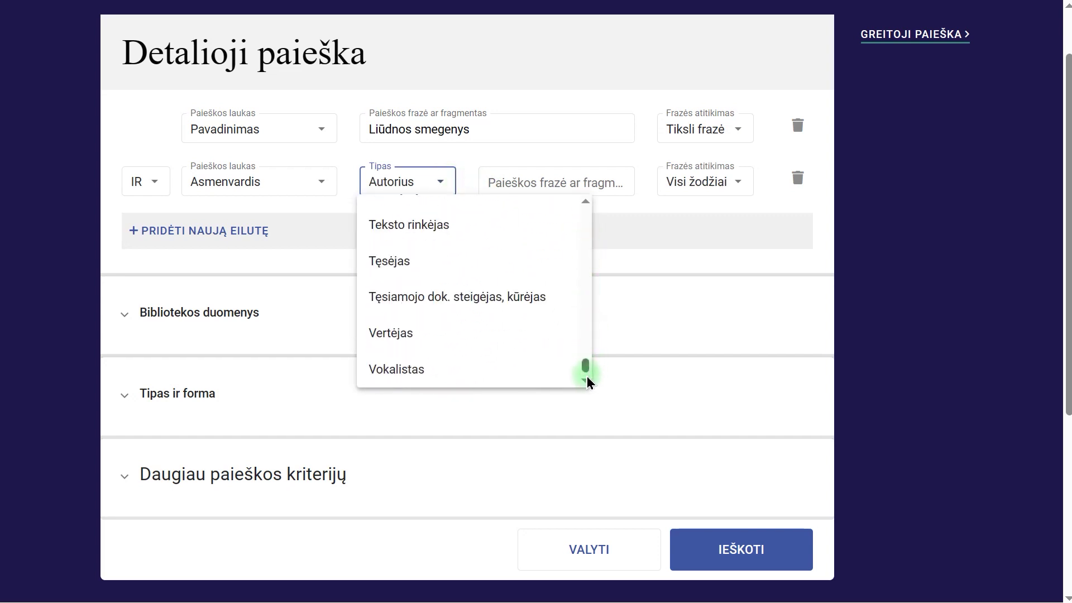
click(502, 337)
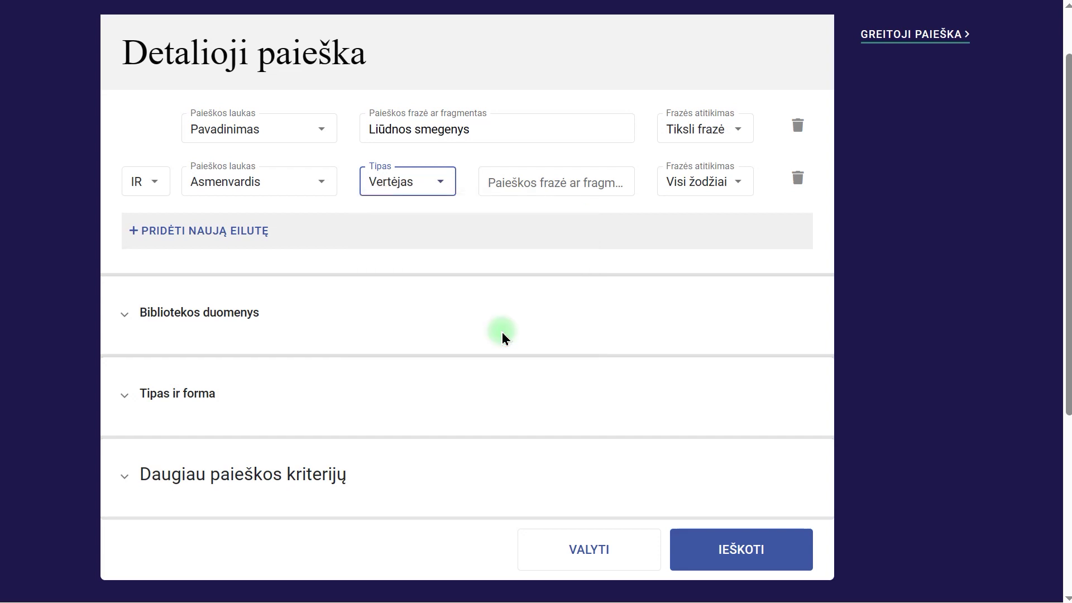
Enter the translator's surname and first name as the search phrase of the Asmenvardis row
click(584, 185)
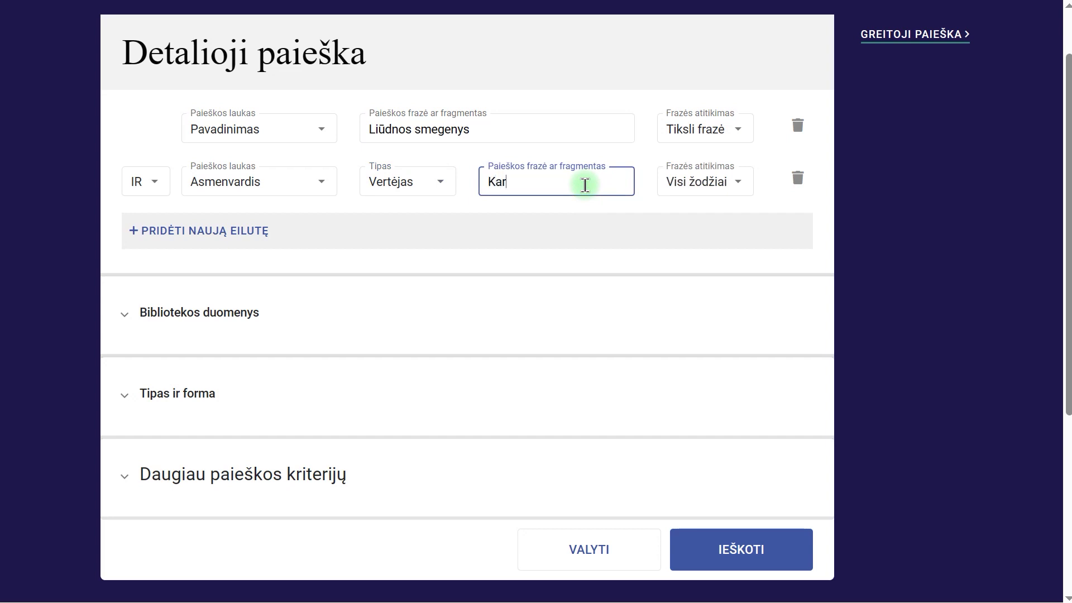
text(Karvelis, )
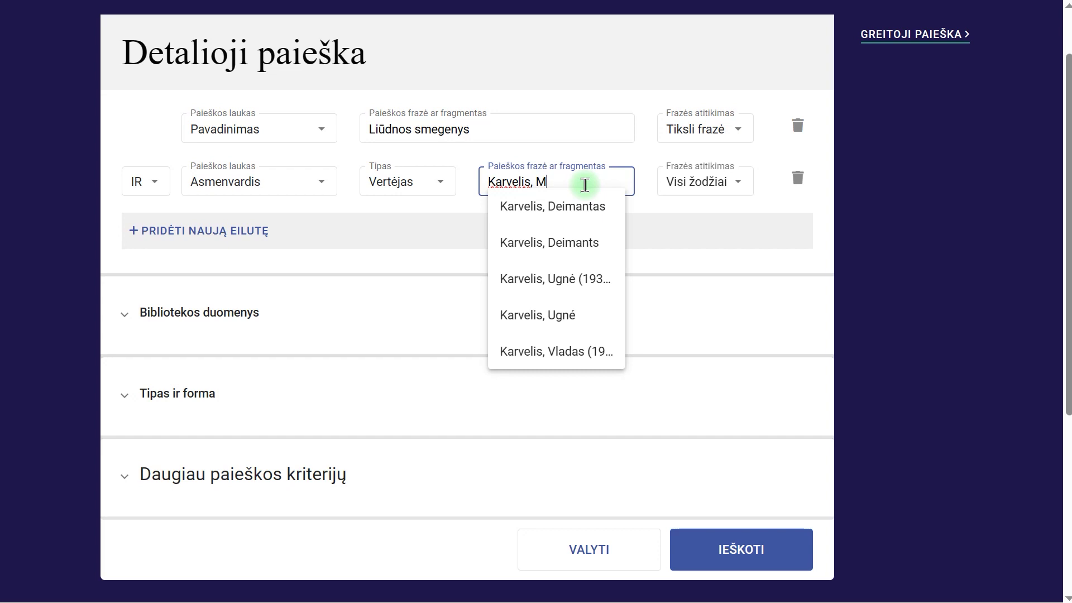
text(Mantas)
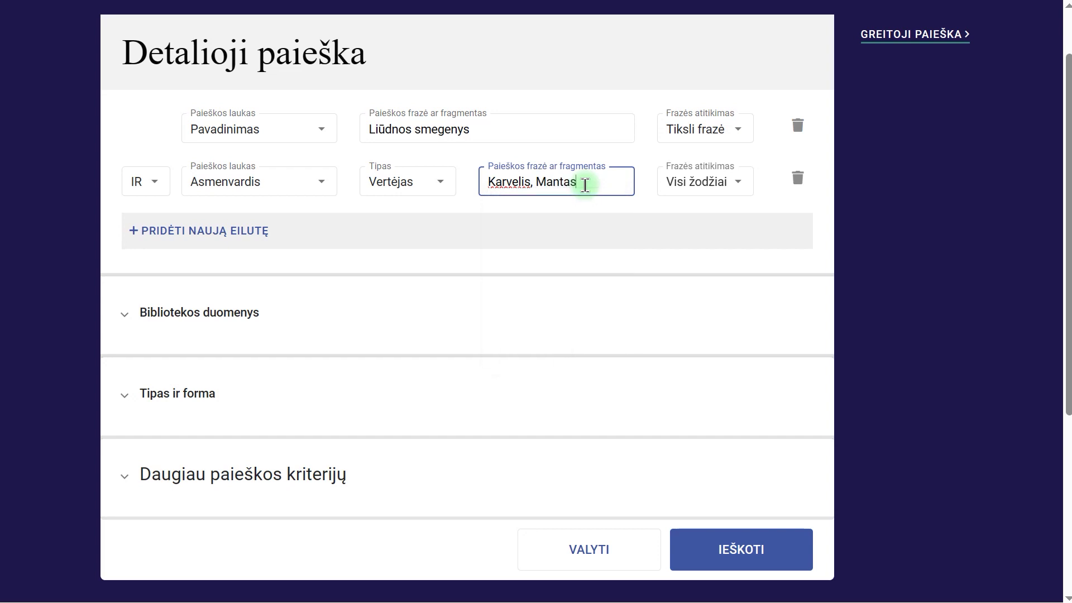
Run the detailed search with the exact title and translator, and open the found publication's record
click(730, 552)
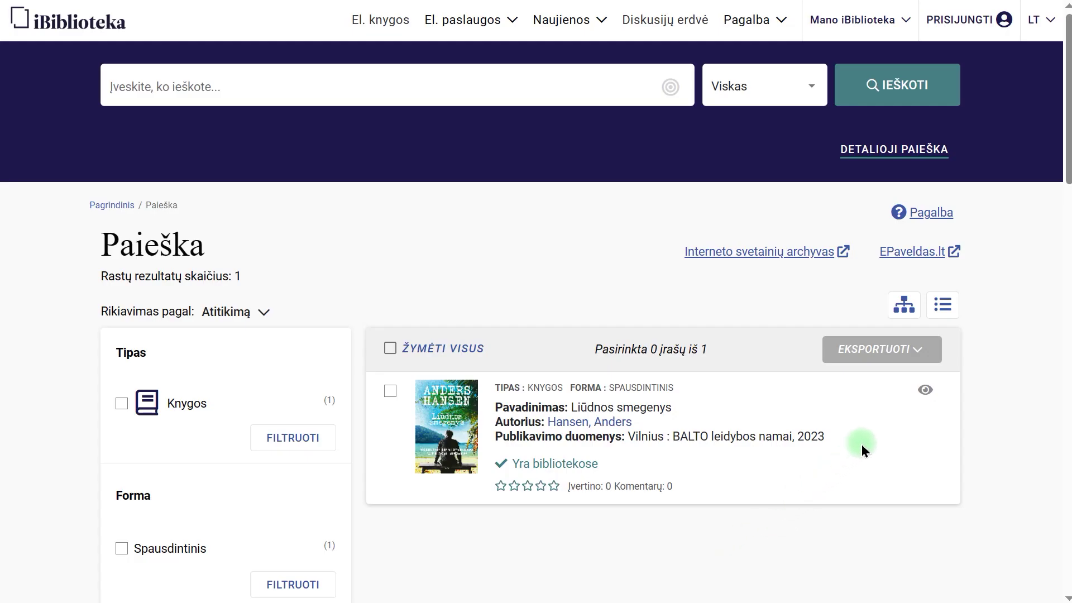
click(925, 391)
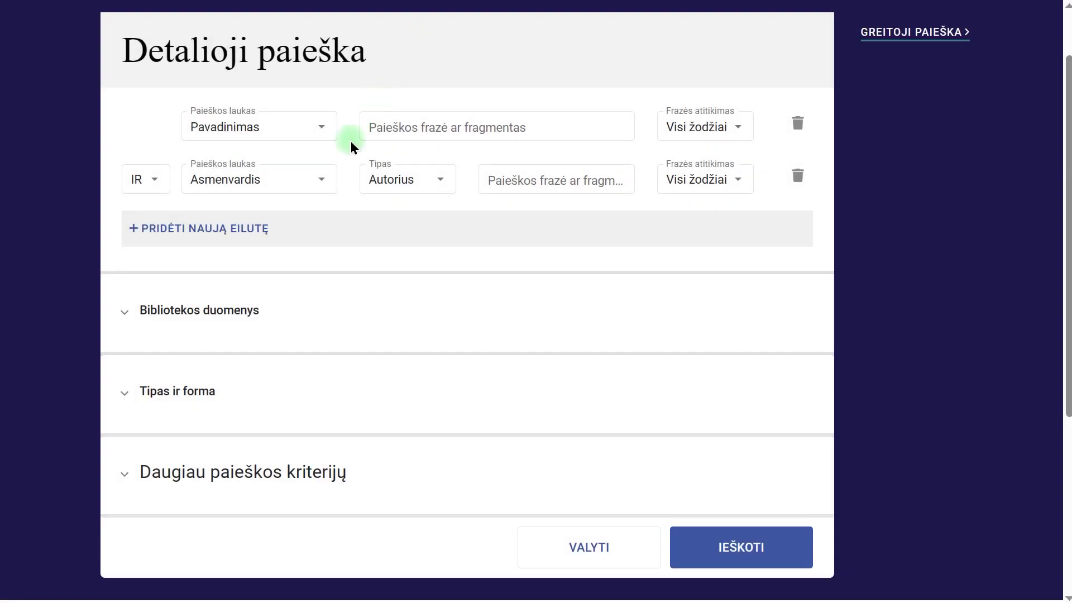
Add a third row to the detailed search form and remove it again
click(262, 229)
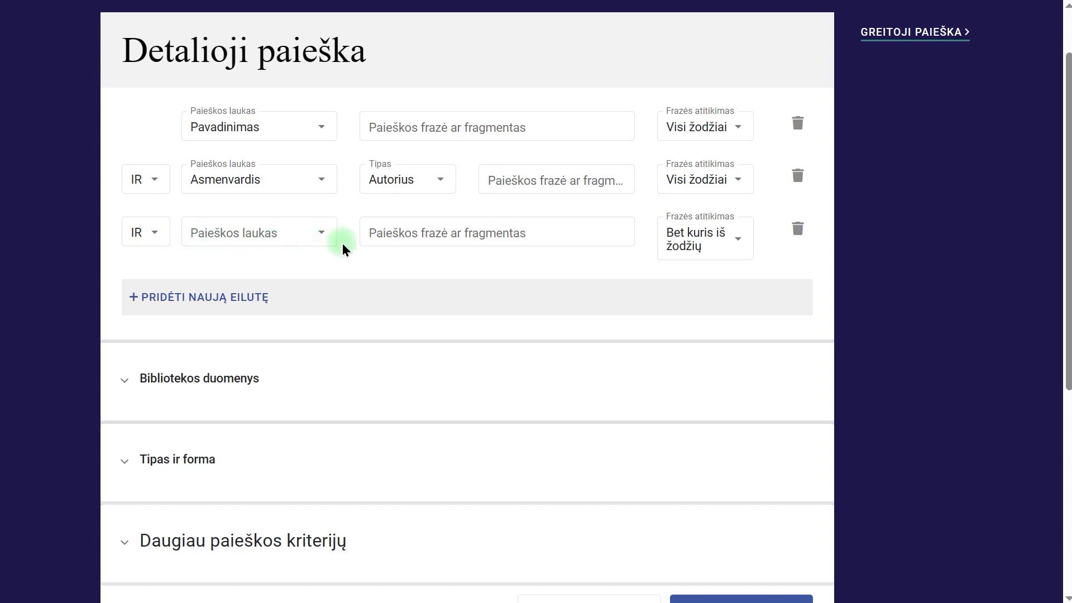
click(798, 231)
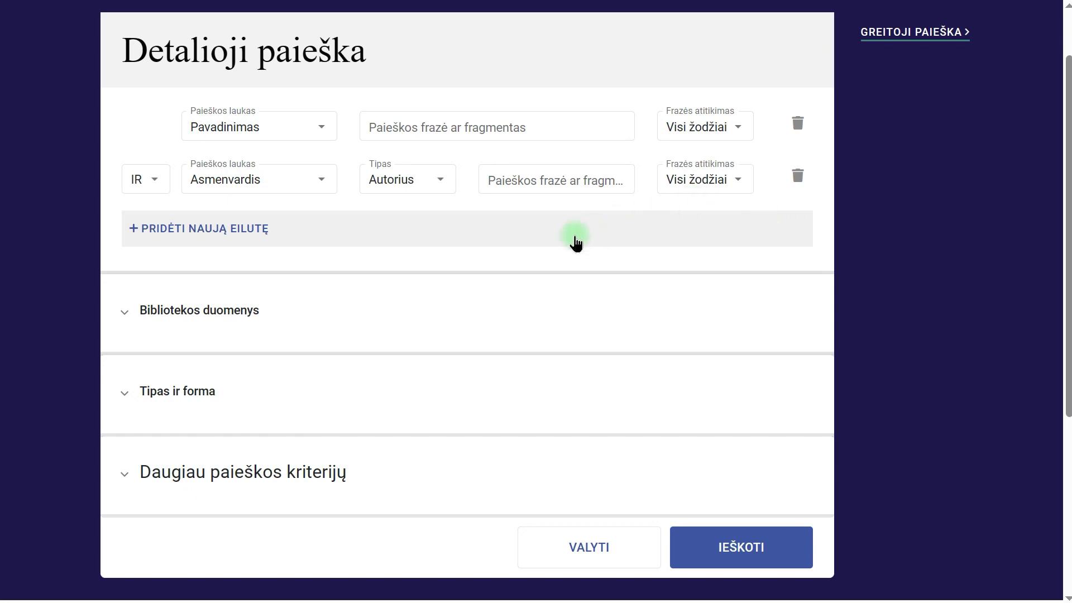
Under Bibliotekos duomenys, select Akmenės rajono savivaldybės viešoji biblioteka and add Amerikos lietuvių kultūros archyvas as a second library
click(365, 314)
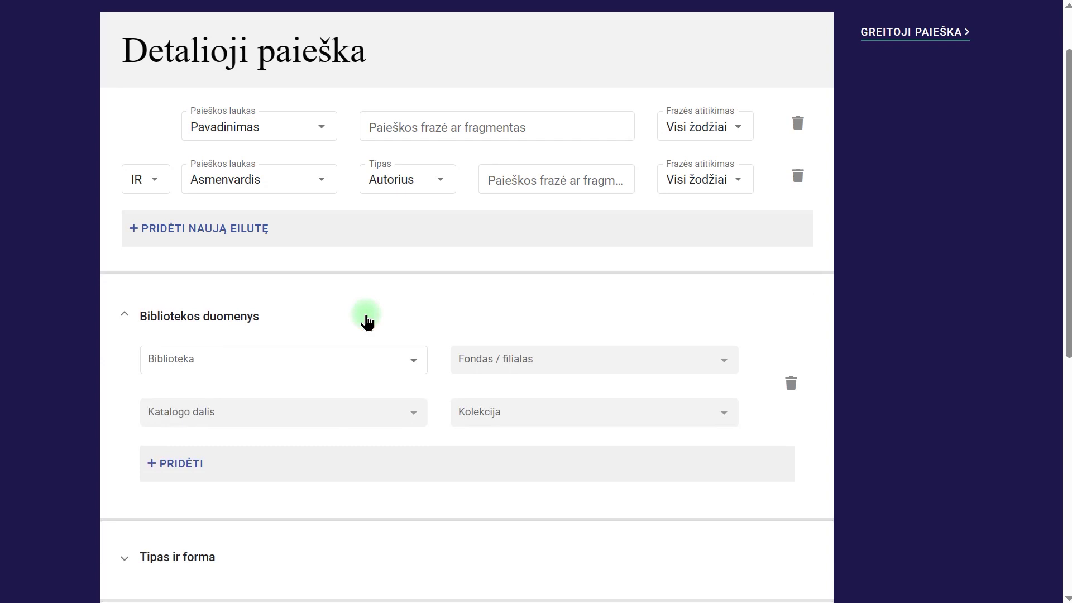
click(318, 360)
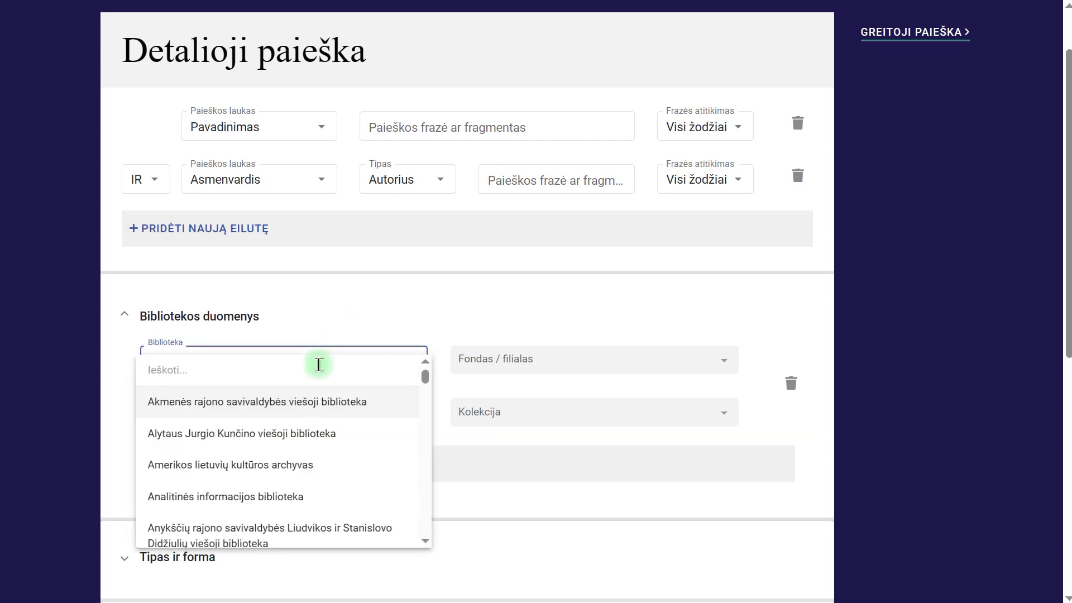
click(302, 410)
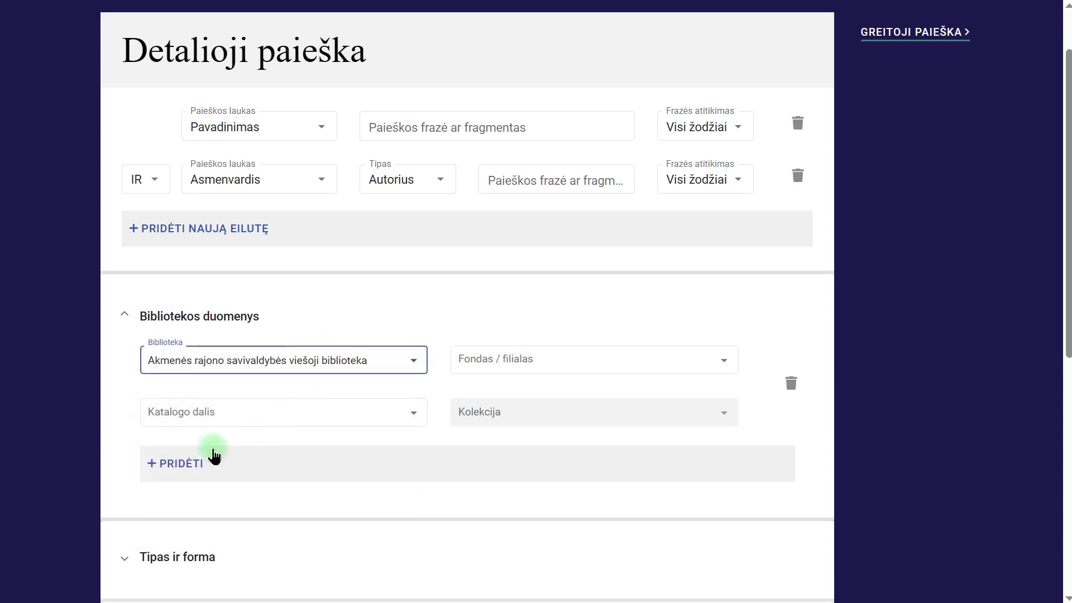
click(192, 464)
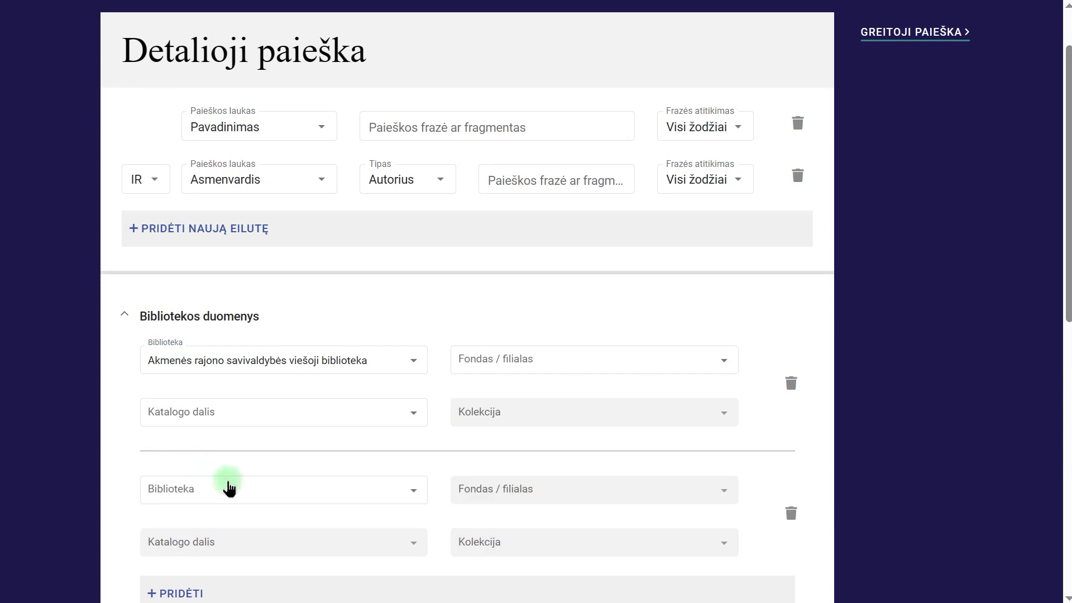
click(251, 491)
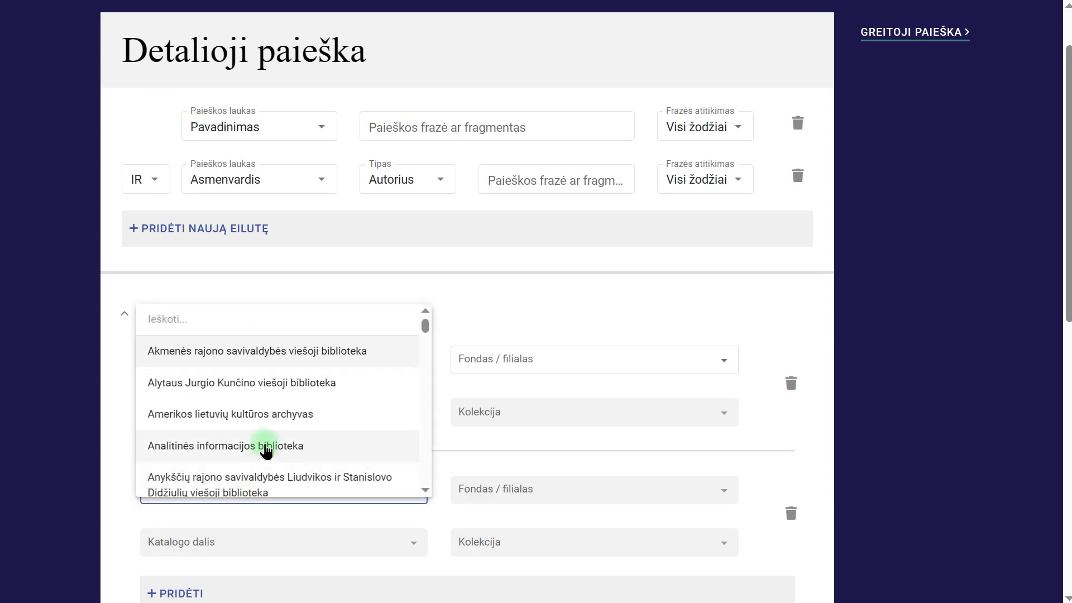
click(285, 414)
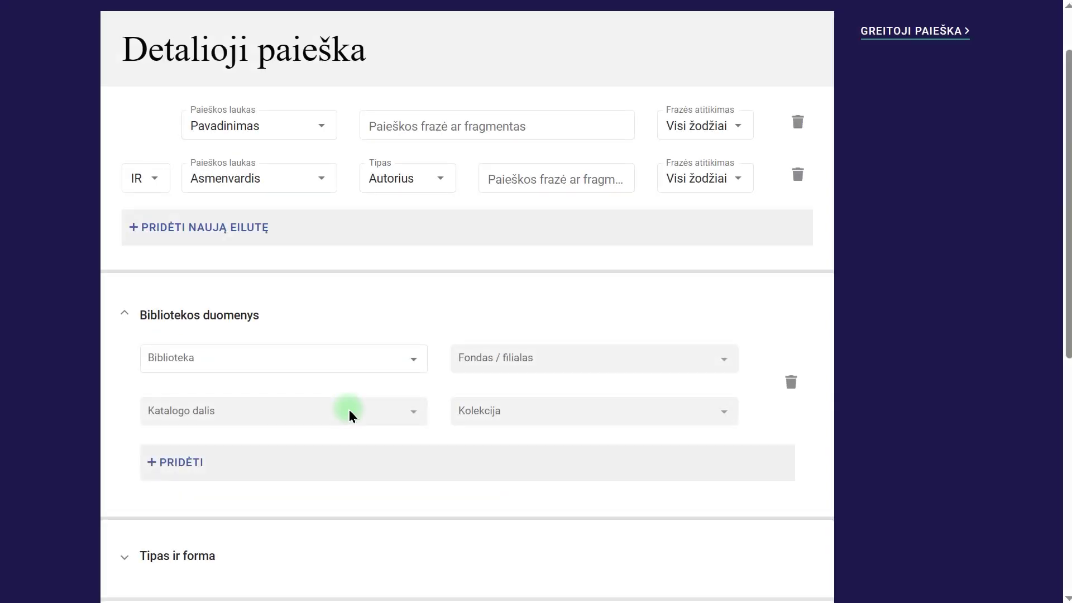
Find Lietuvos nacionalinė Martyno Mažvydo biblioteka with "Mart", set it as the library, and choose Amerikos skaitykla as its Fondas / filialas
click(340, 357)
text(Mart)
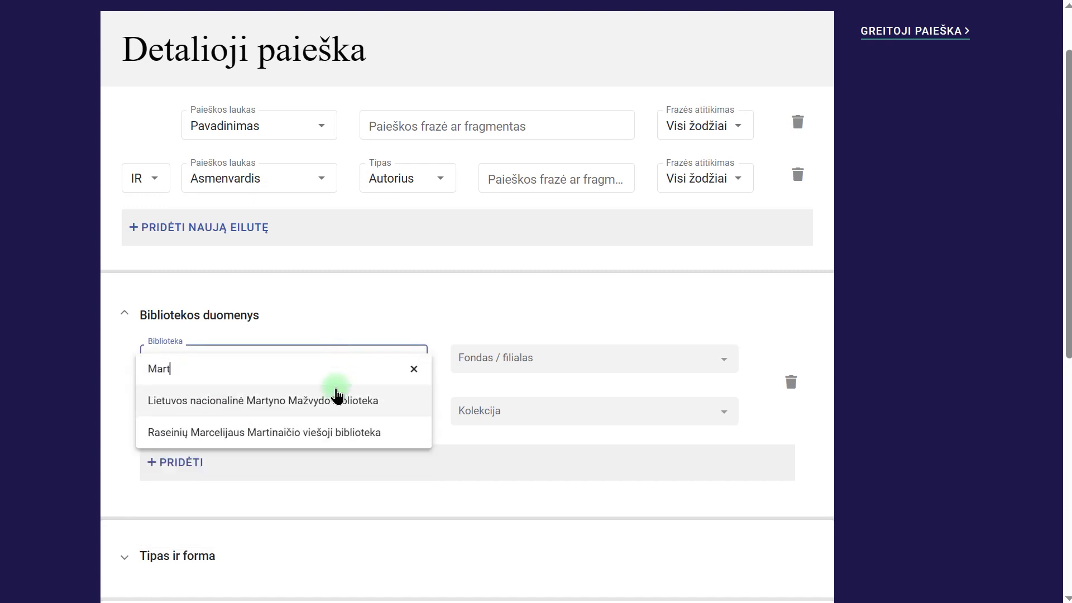
click(336, 402)
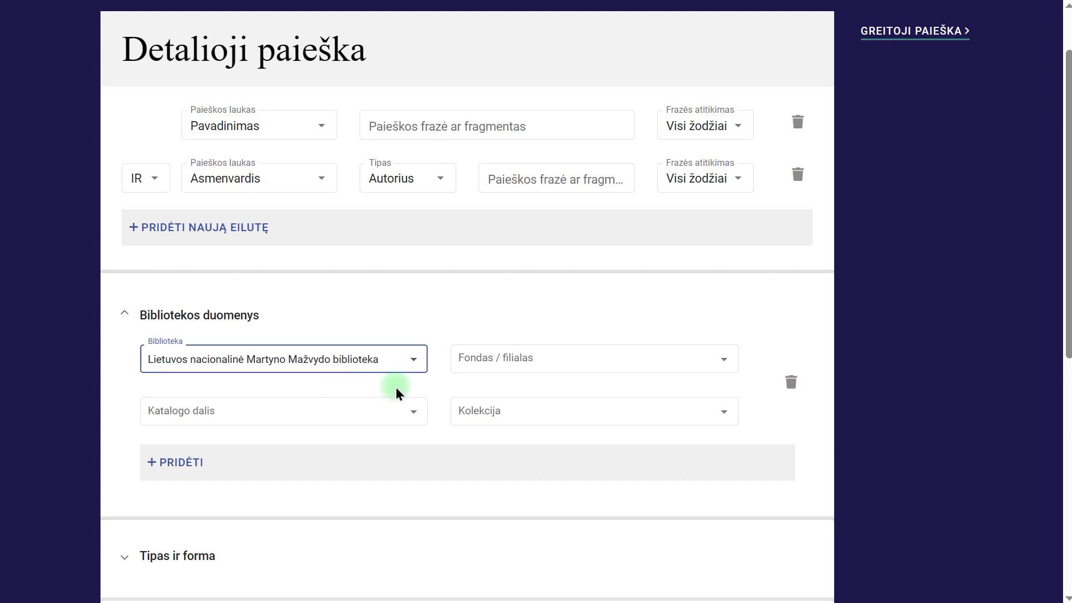
click(501, 363)
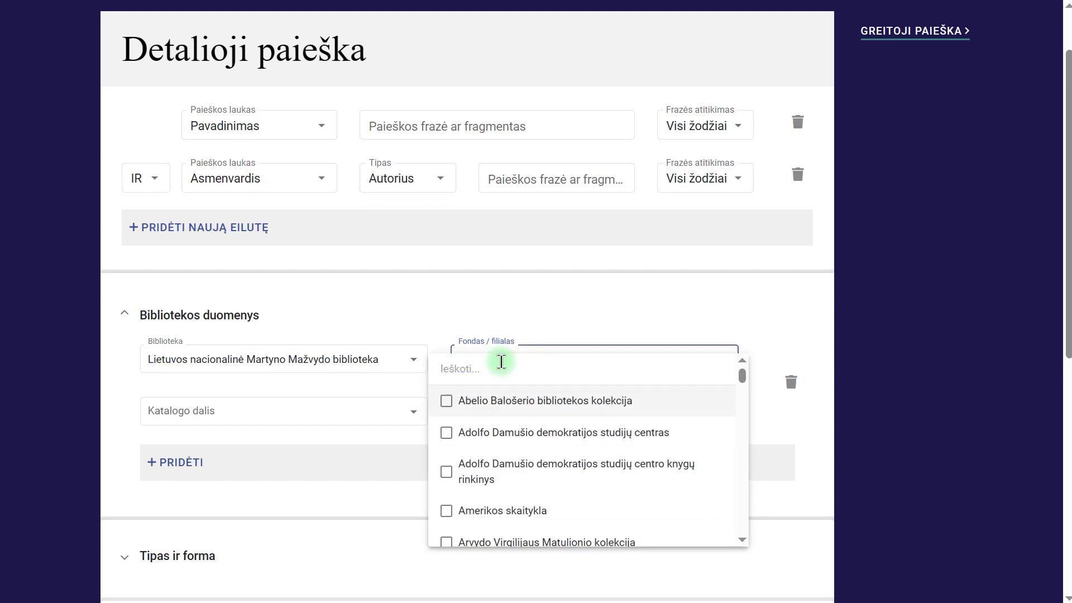
click(515, 510)
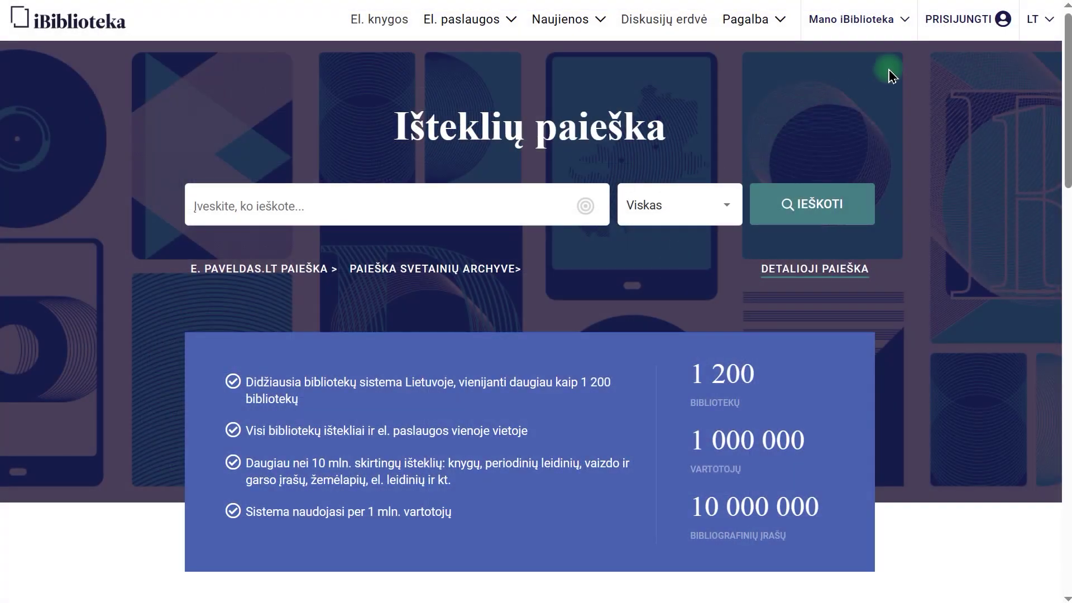
Sign in to the iBiblioteka account and view the options of its account menu
click(928, 22)
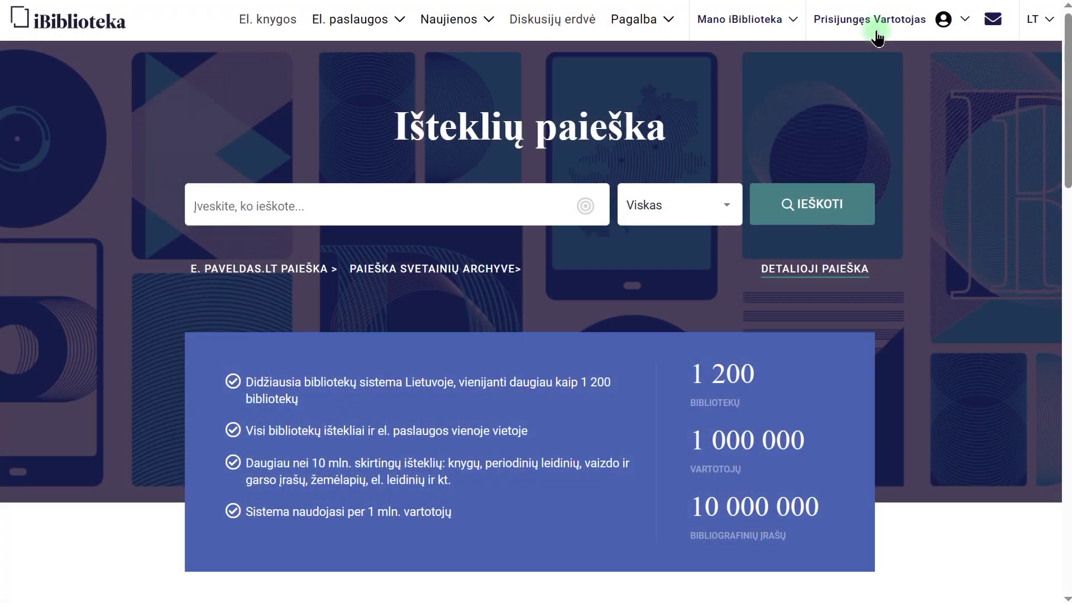
click(877, 37)
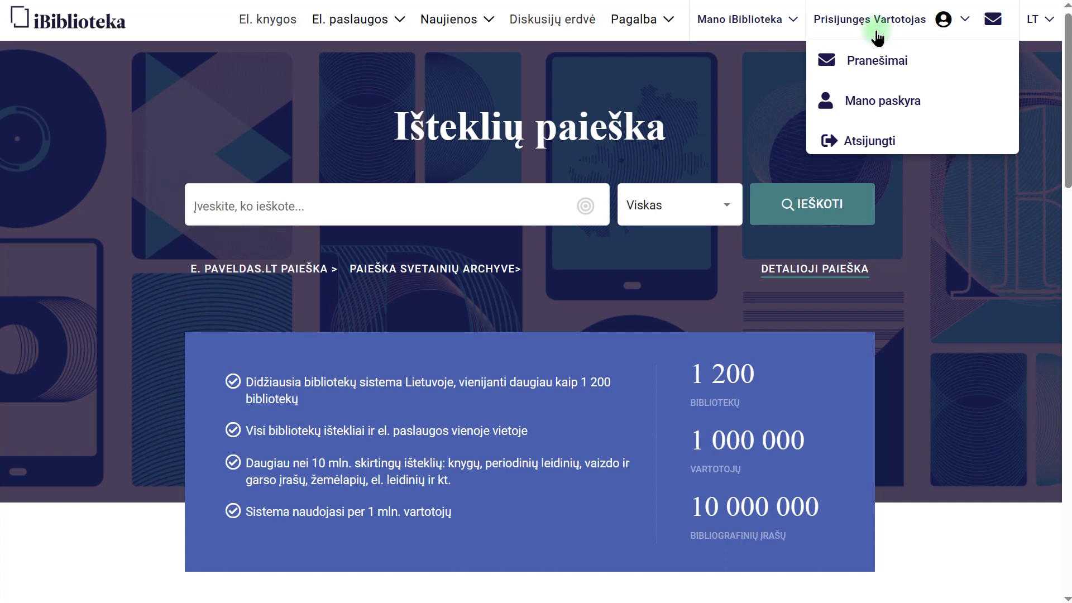
click(878, 37)
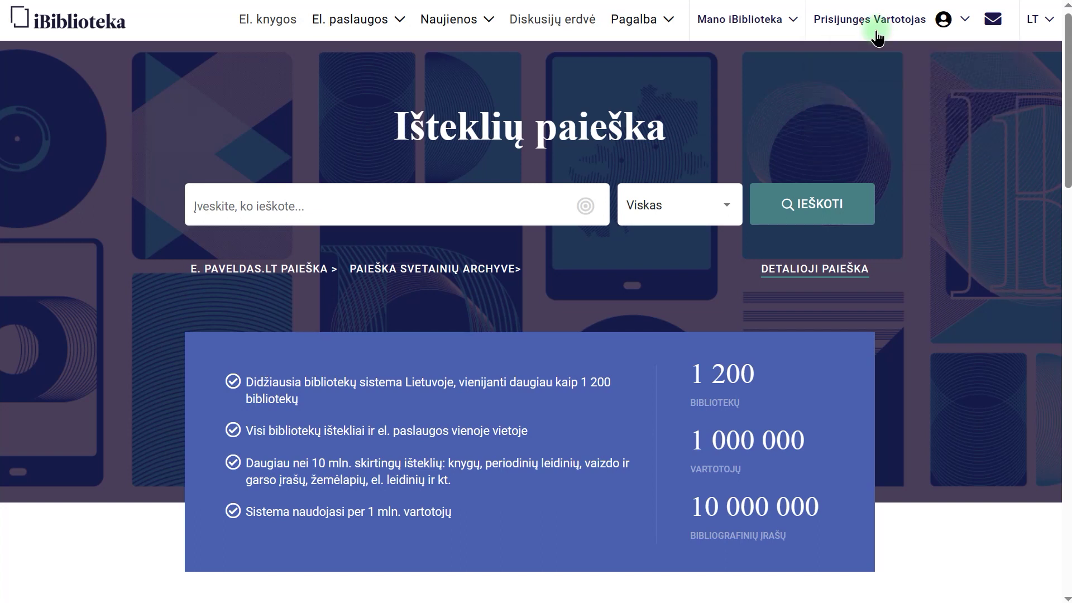
Open the detailed search and restrict it to the account's own libraries (Mano bibliotekos)
click(815, 271)
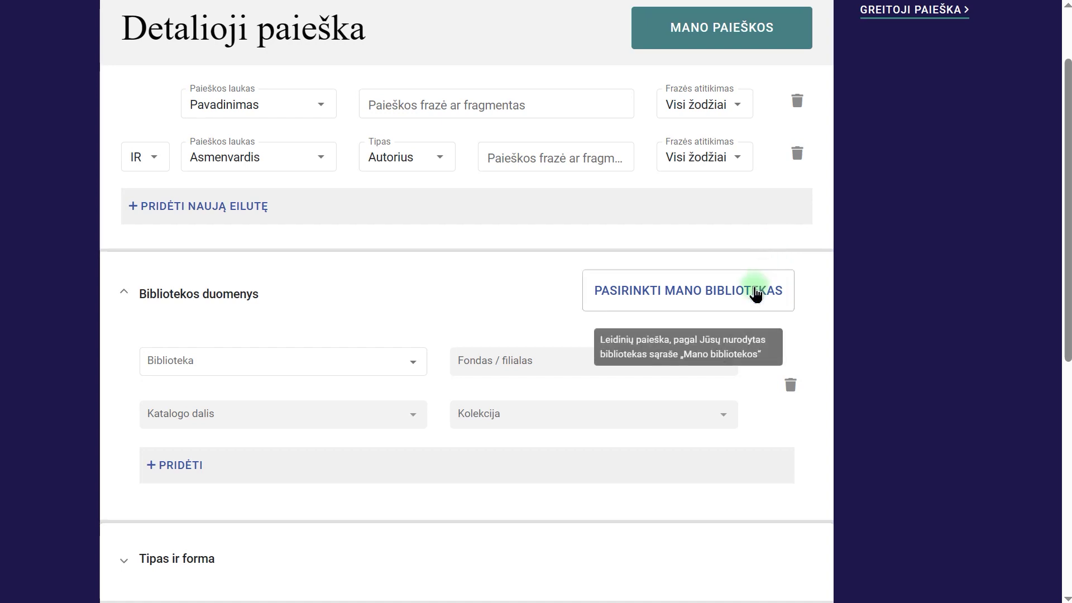
click(754, 287)
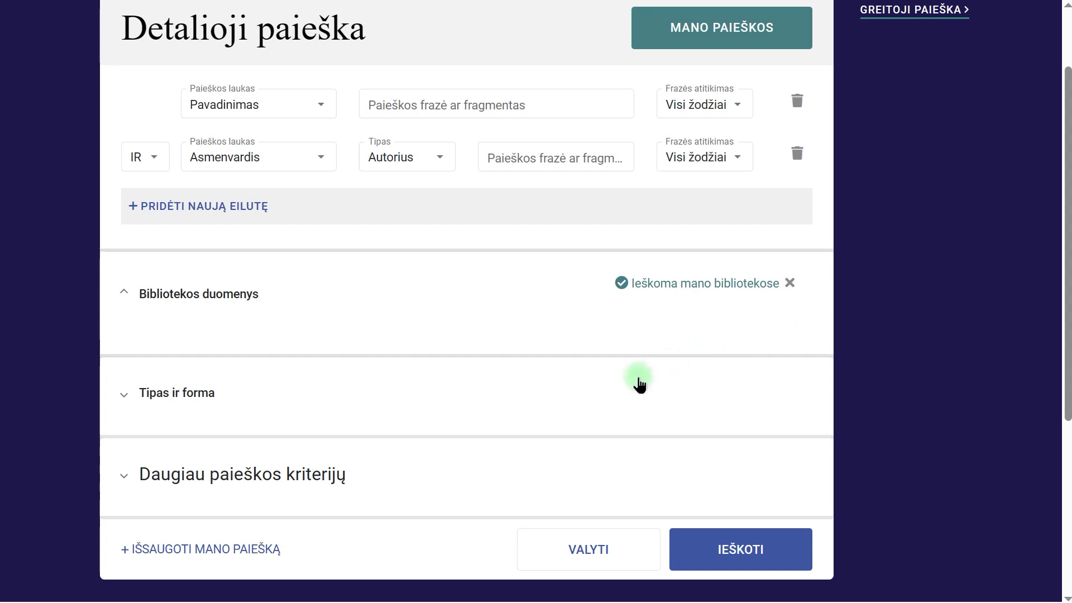
Expand the Tipas ir forma section and select Elektroniniai ištekliai and Knygos as the publication types
click(607, 401)
scroll(606, 401, down, 3)
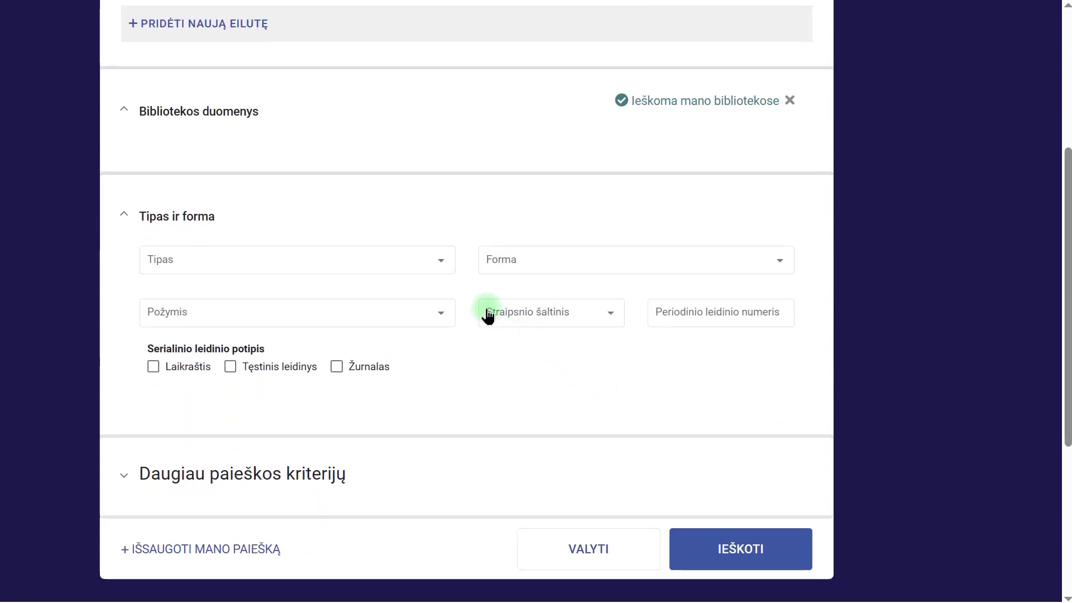
click(441, 262)
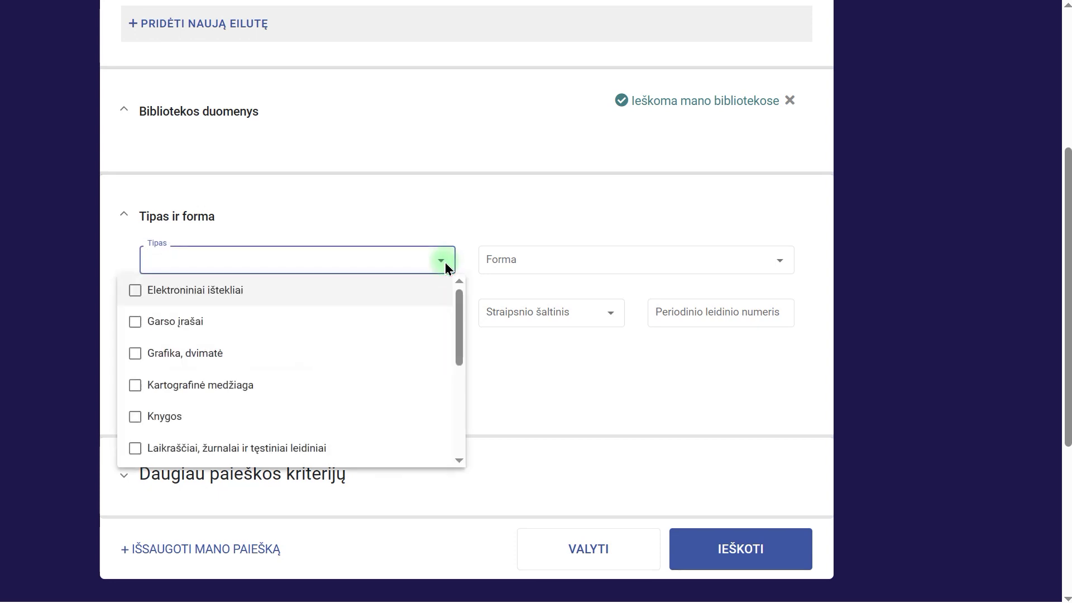
click(279, 291)
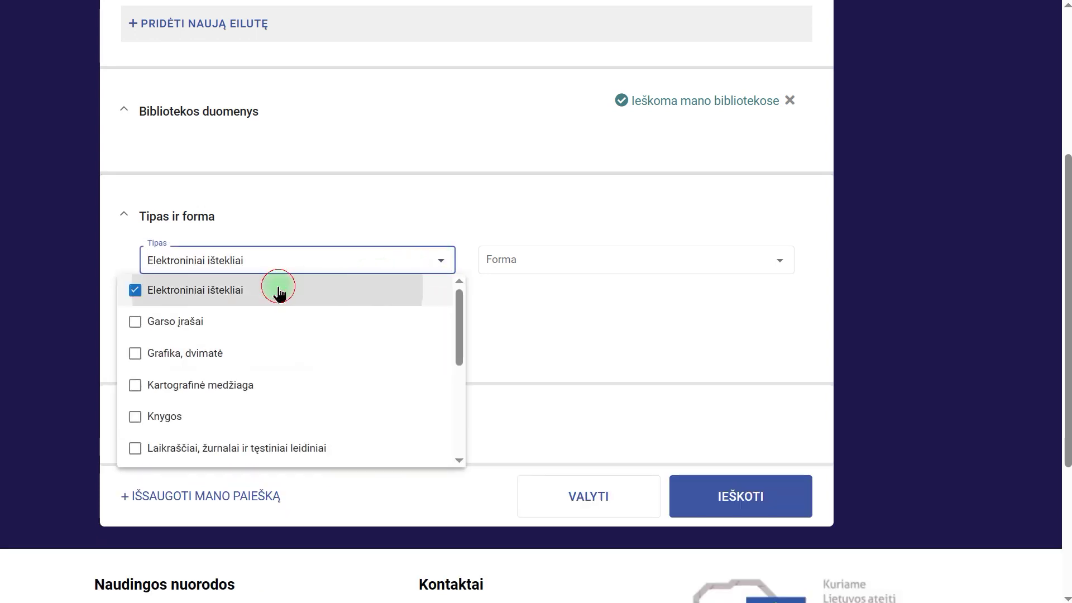
click(239, 418)
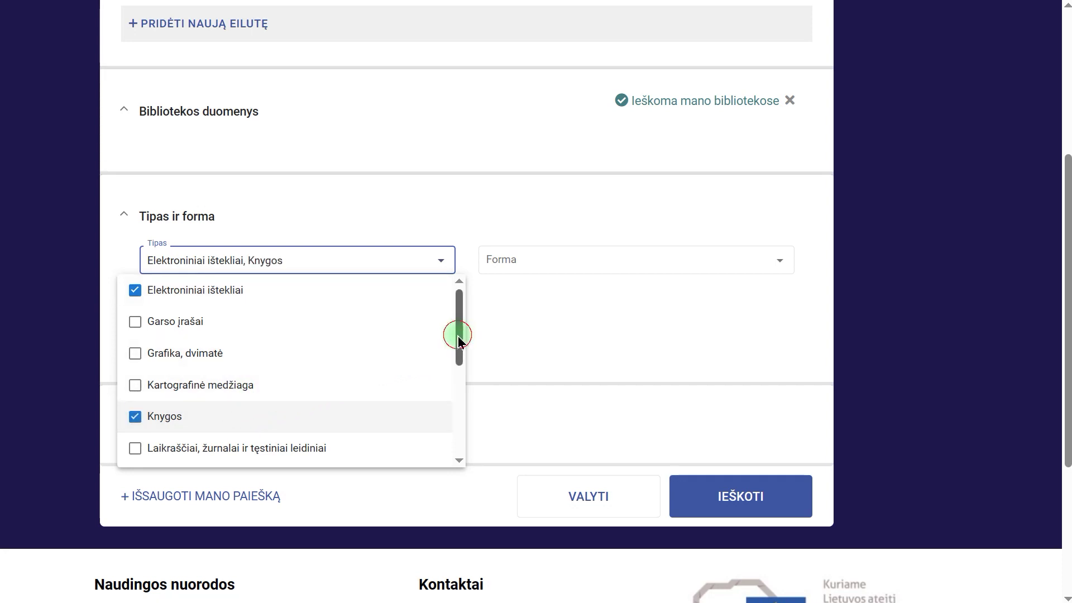
drag(458, 340, 447, 271)
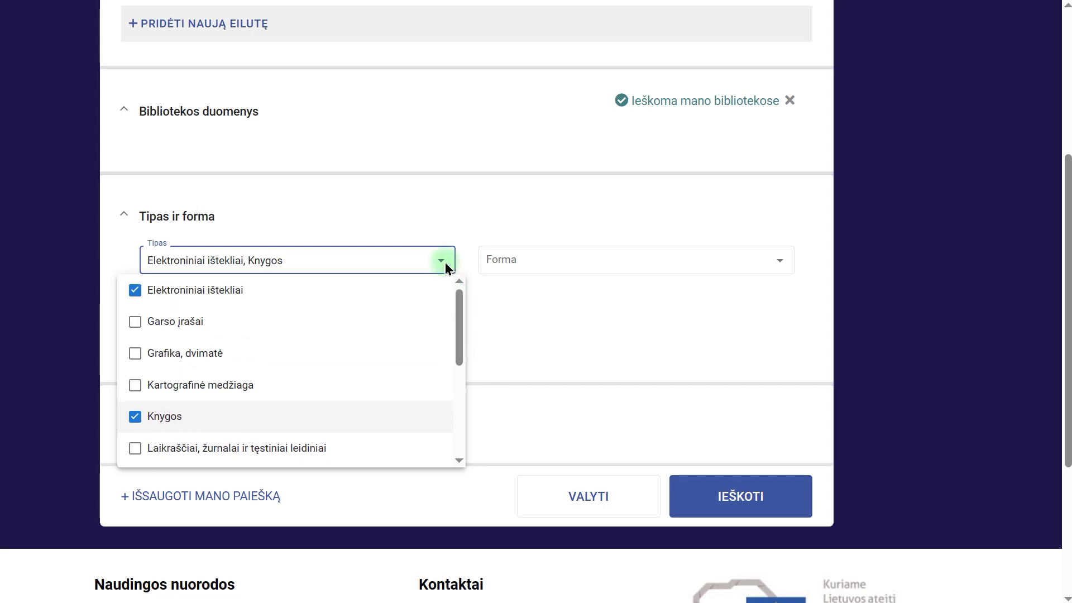
click(442, 261)
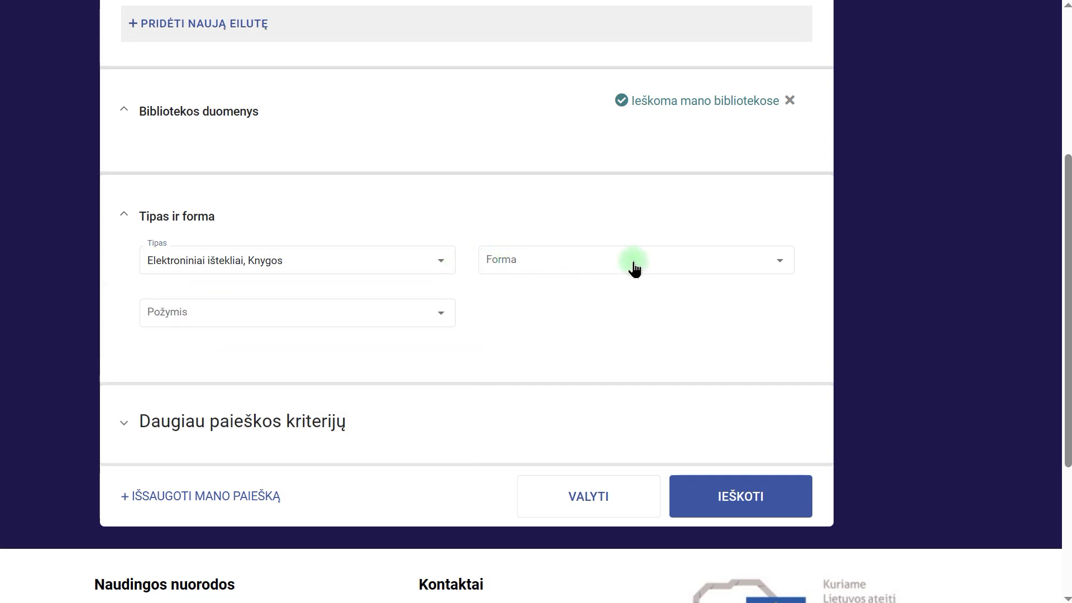
Review the available choices of the Forma and Požymis filters without selecting any
click(775, 260)
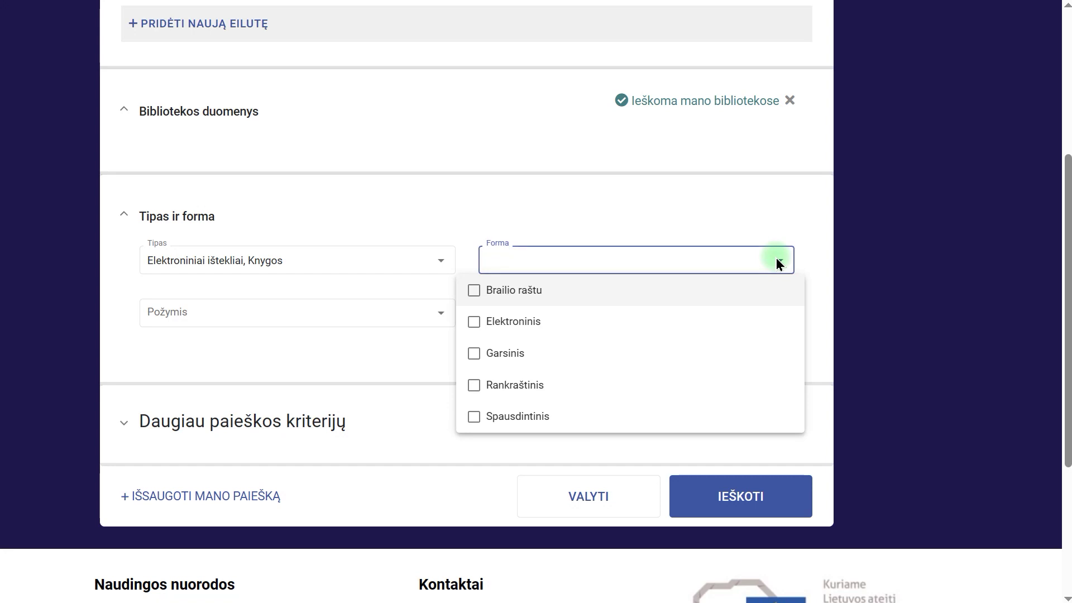
click(778, 261)
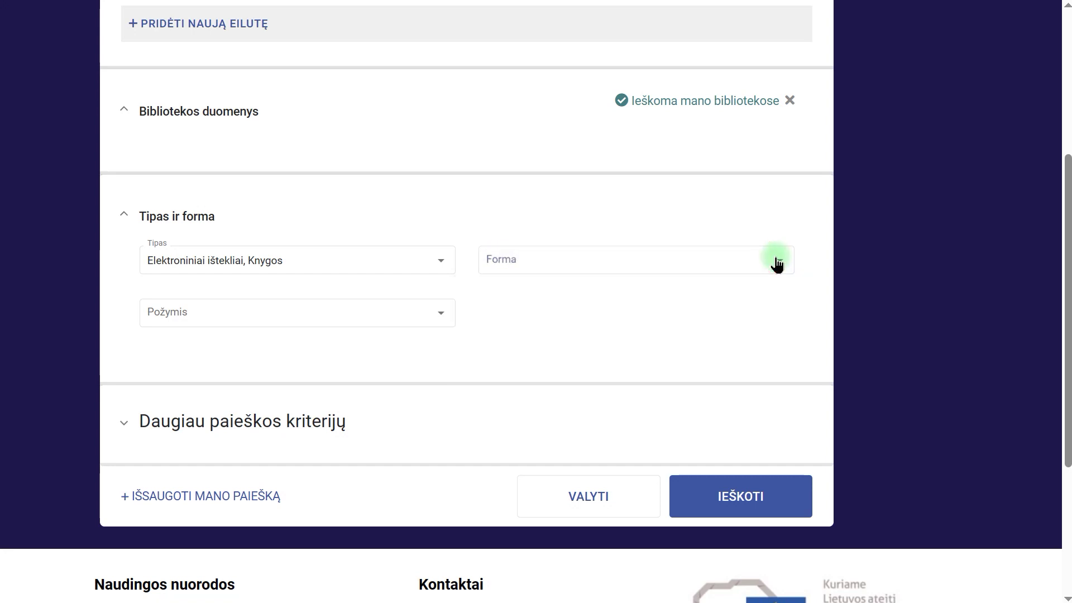
click(447, 312)
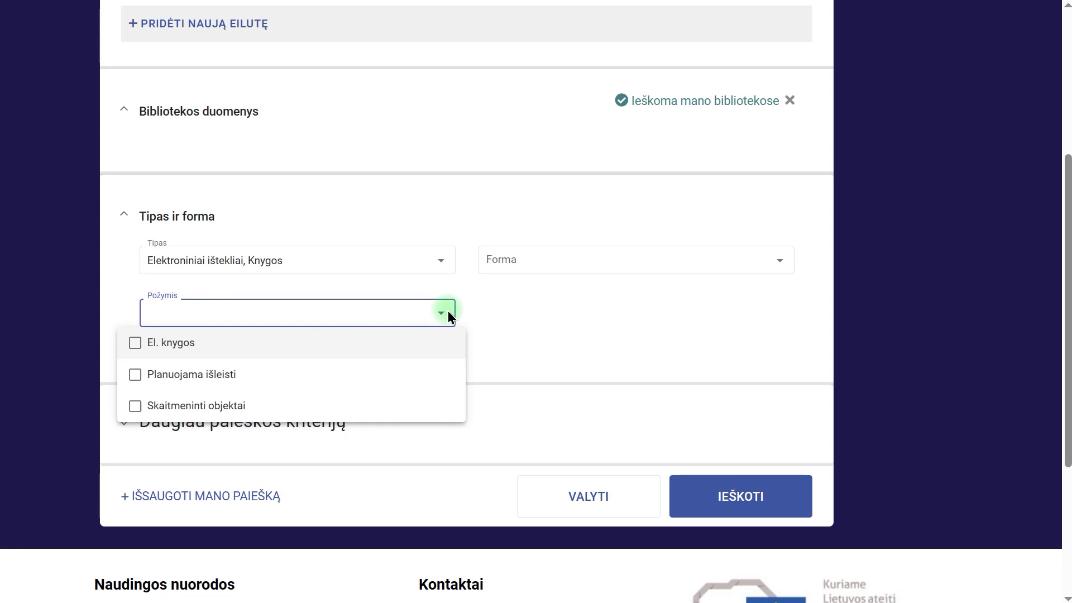
click(447, 313)
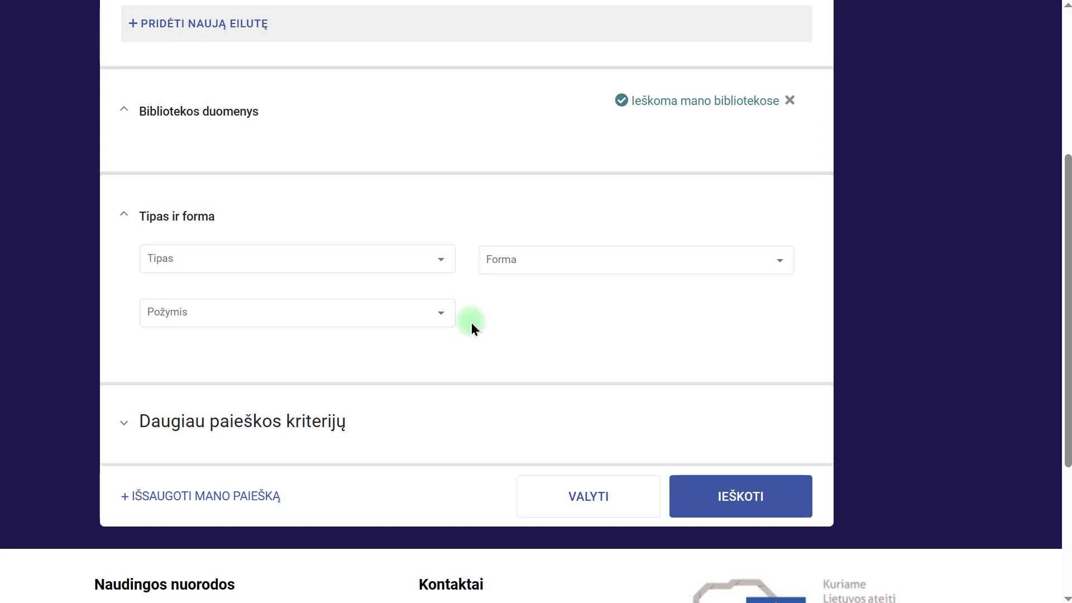
Expand Daugiau paieškos kriterijų and choose Ikimokykliniam amžiui, 0–5 metų as the audience
click(382, 427)
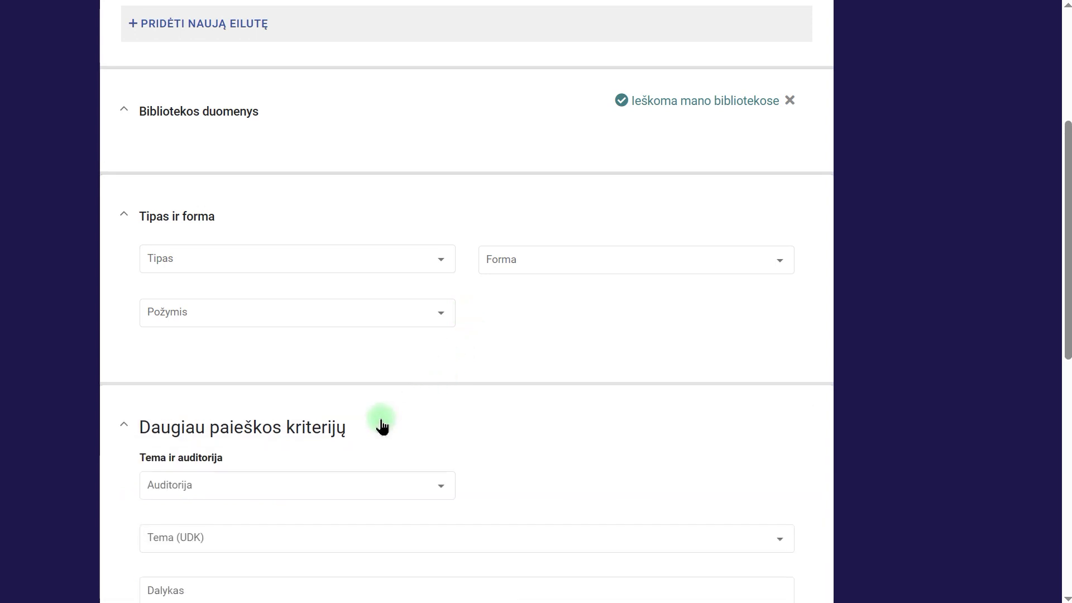
scroll(382, 427, down, 5)
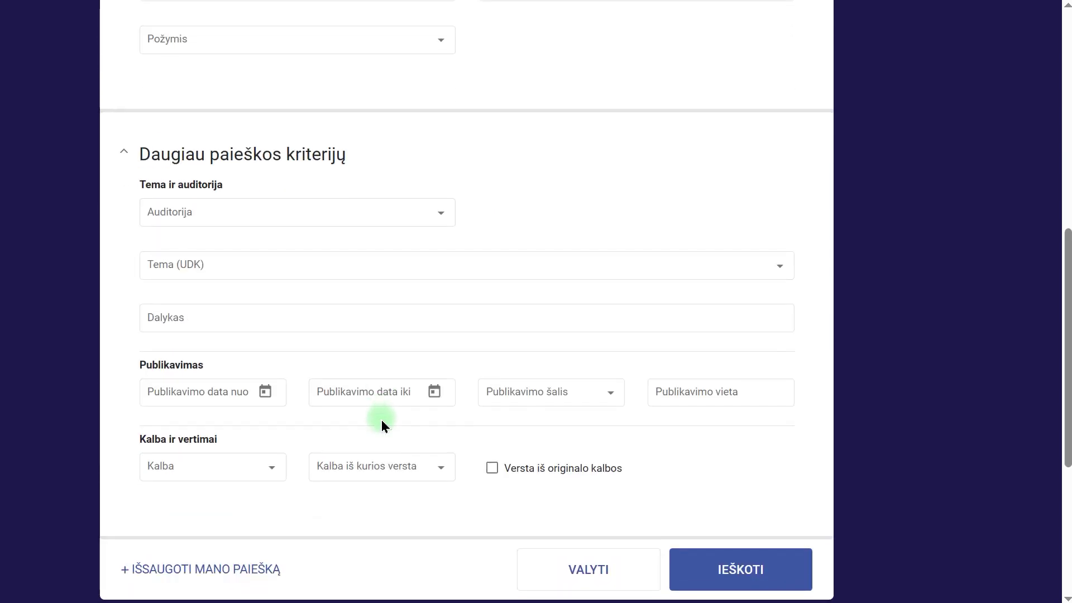
click(443, 218)
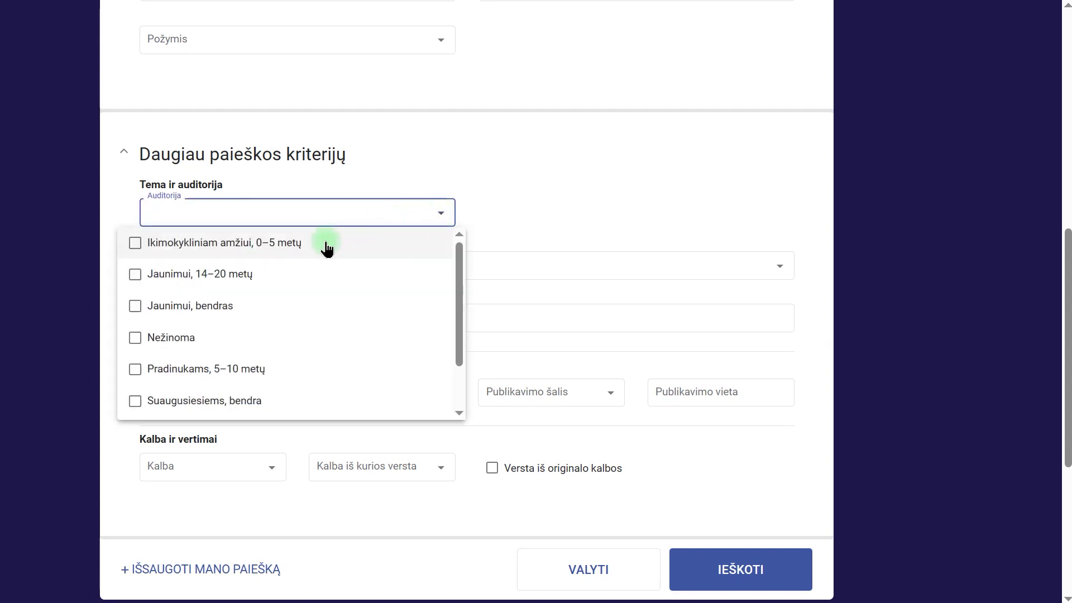
click(322, 244)
click(441, 213)
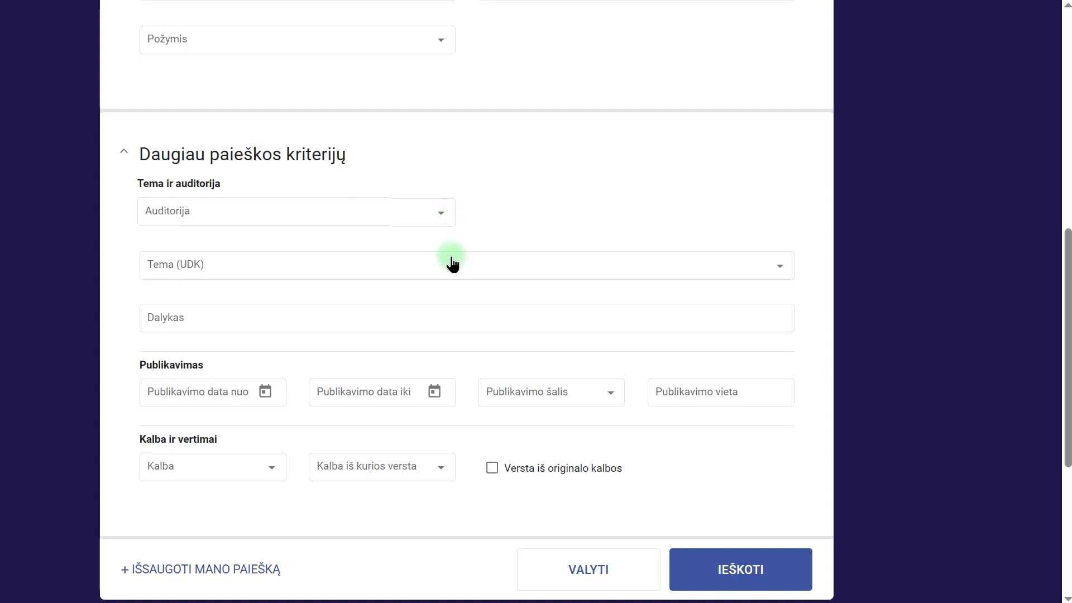
Look through the subject topics offered by the Tema (UDK) filter and leave it unset
click(451, 258)
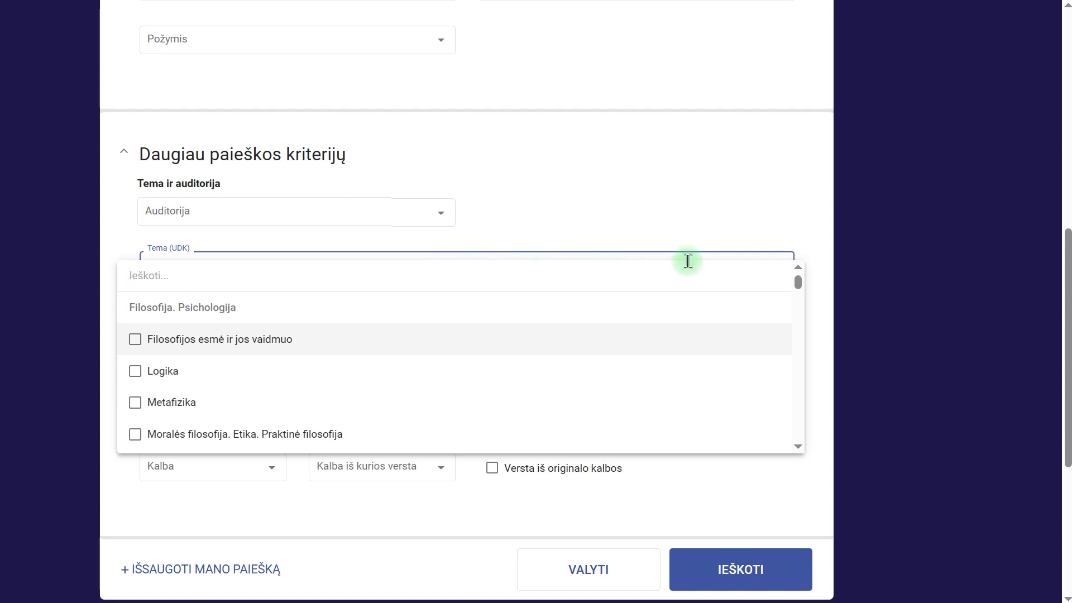
mouse_move(798, 283)
mouse_down()
mouse_move(802, 307)
mouse_move(799, 275)
mouse_up()
click(757, 261)
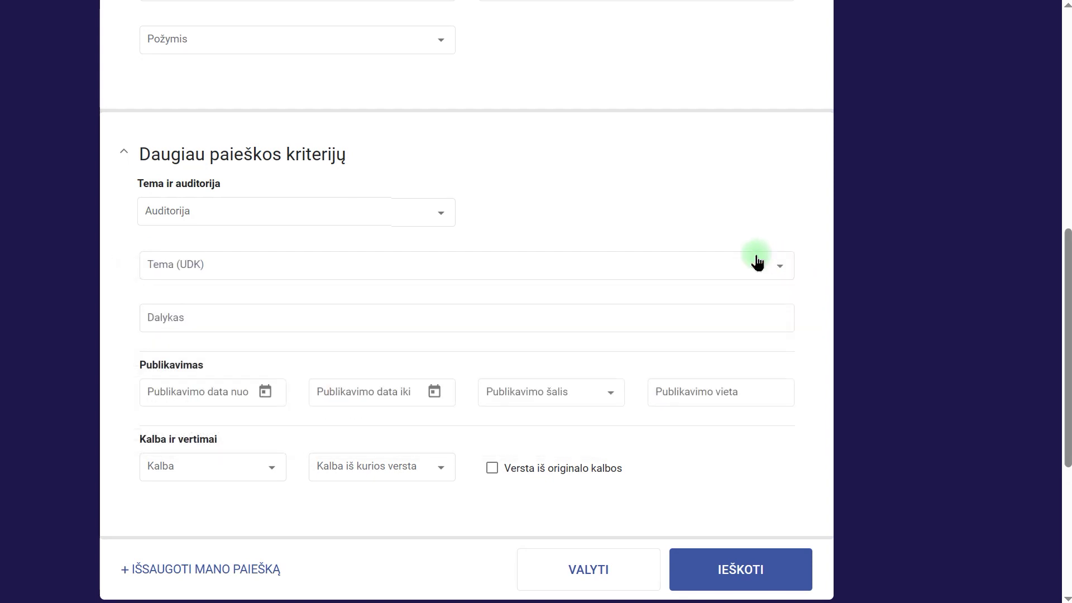
Look at the Dalykas field and the languages offered by the Kalba filter, leaving both unset
click(710, 315)
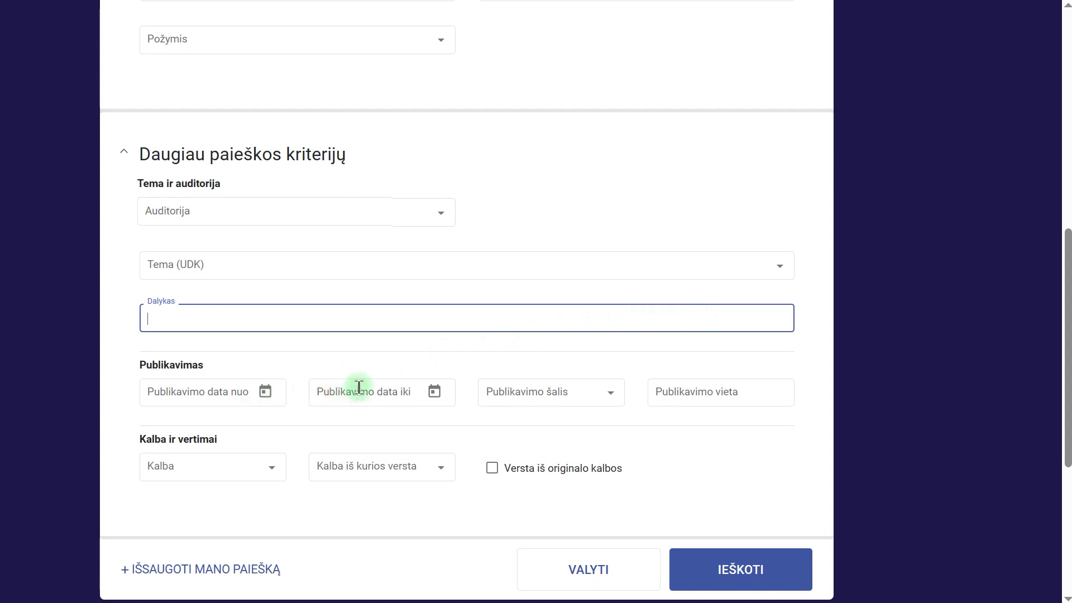
click(272, 471)
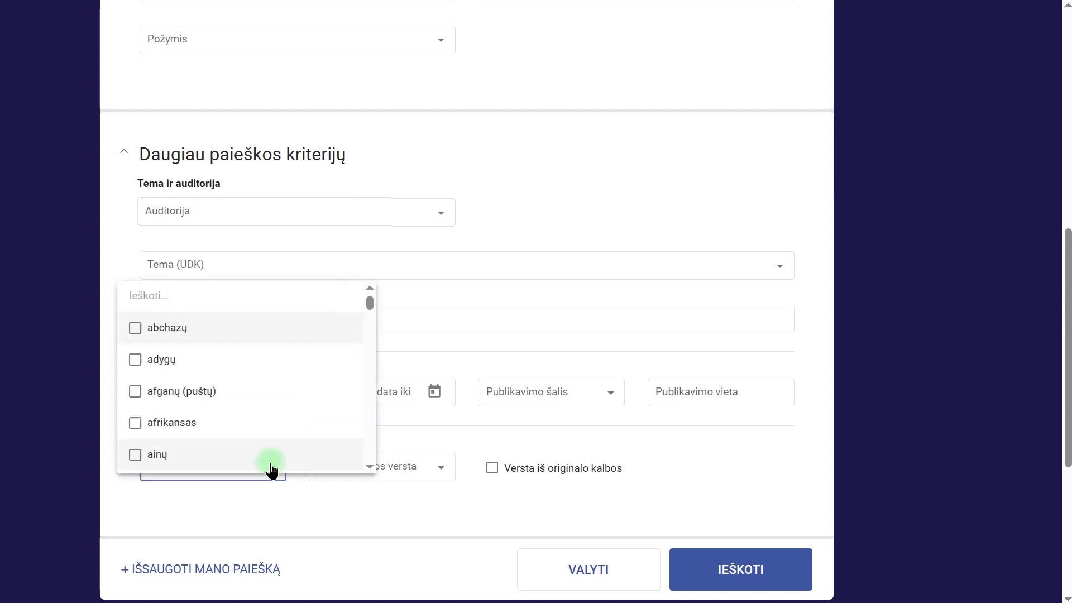
click(271, 482)
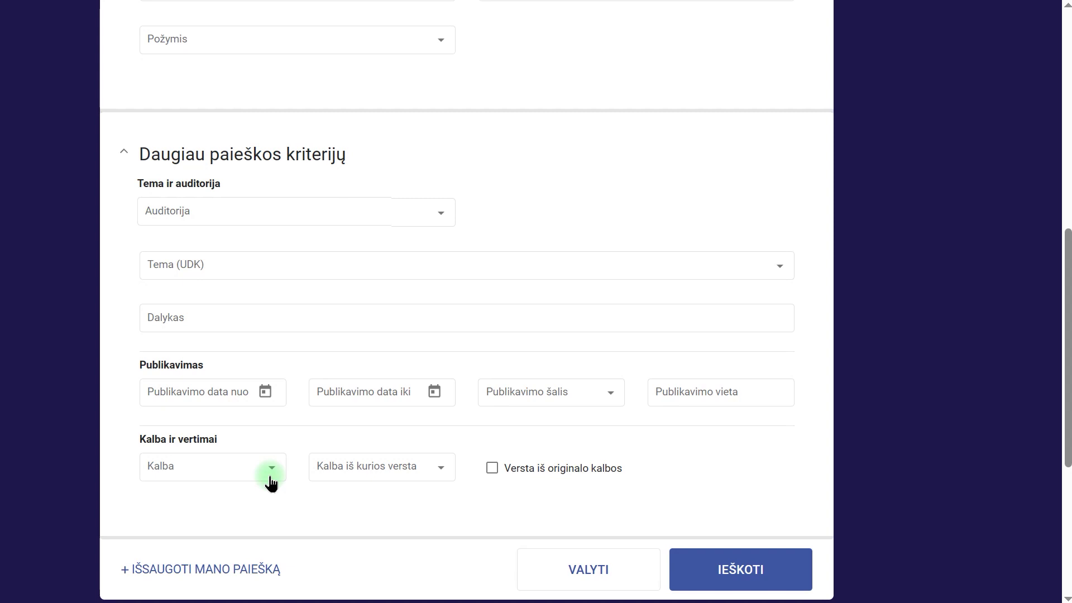
click(319, 318)
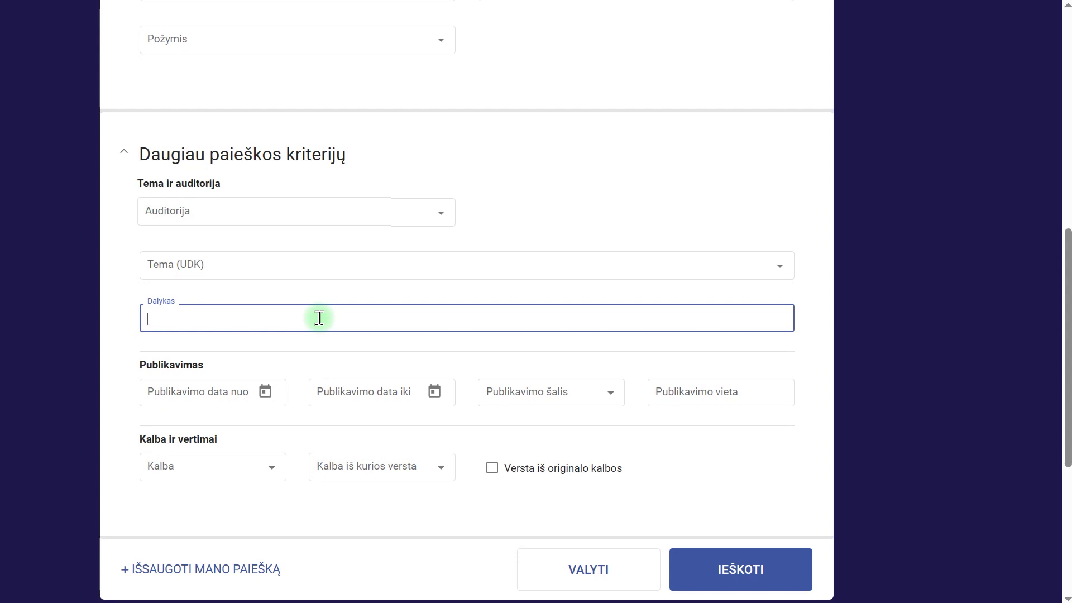
text(ažvy)
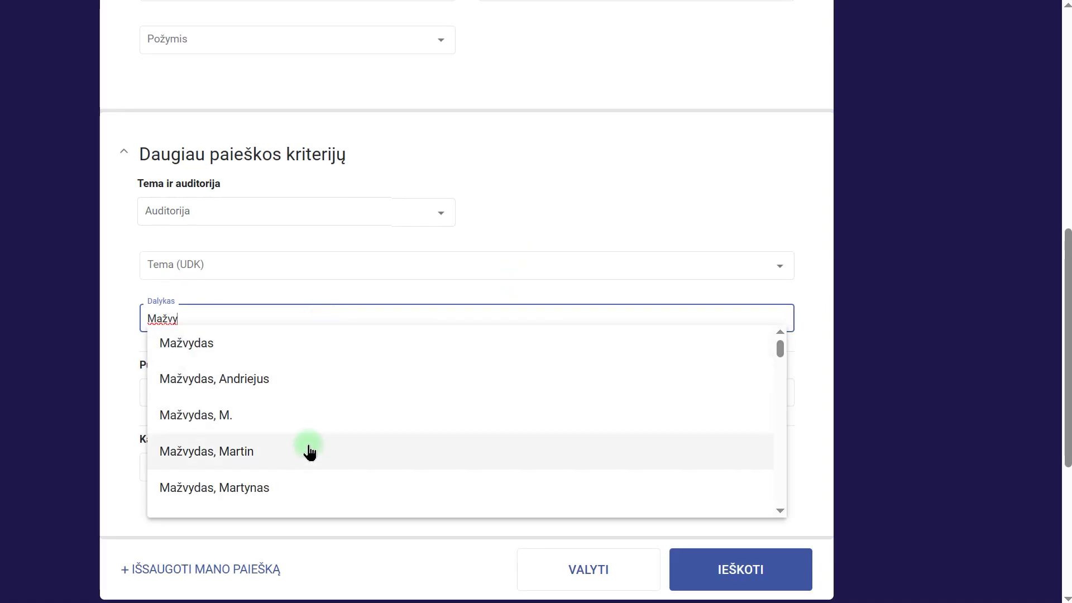
click(296, 489)
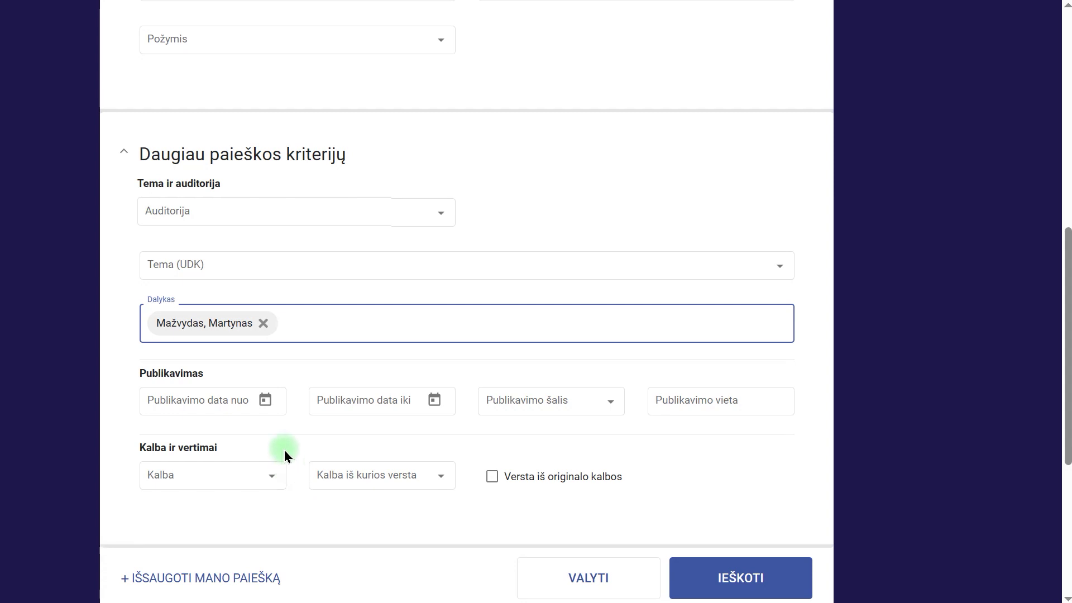
Set the publication start date, Publikavimo data nuo, to 2023-01-01
click(264, 400)
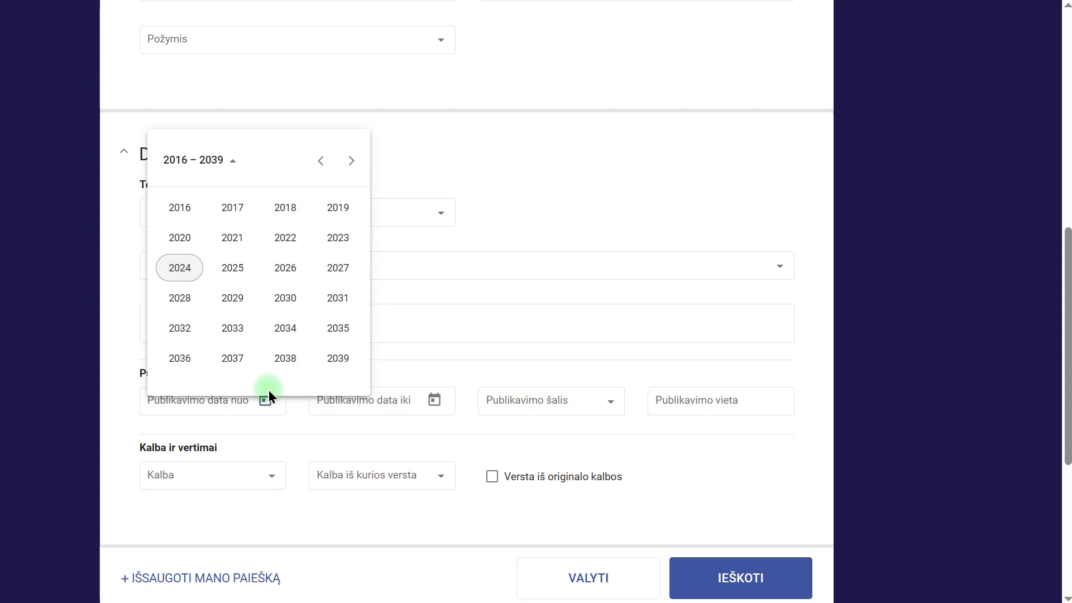
click(337, 239)
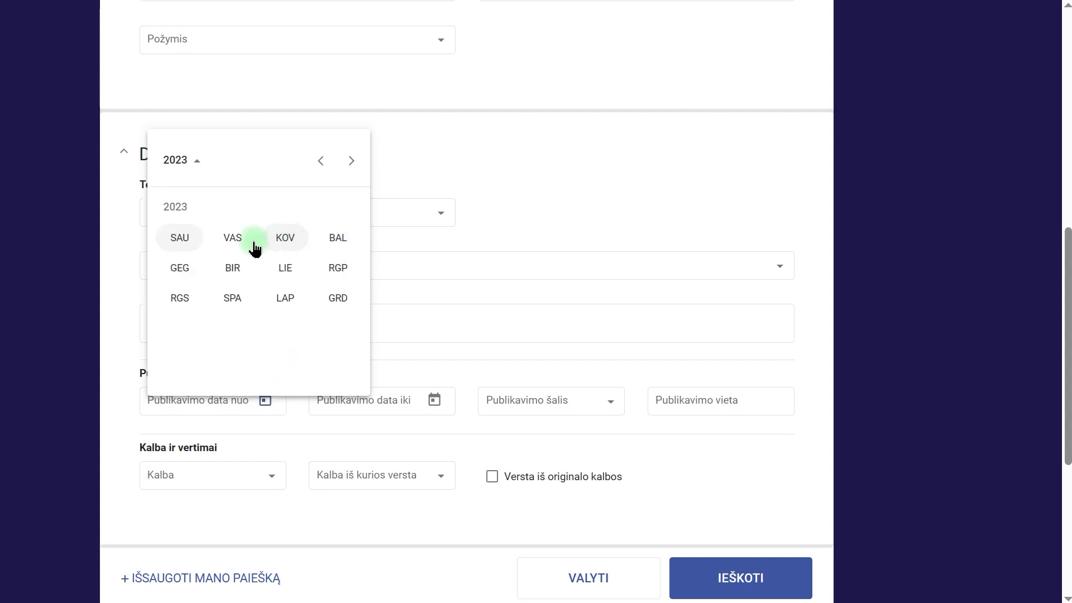
click(185, 239)
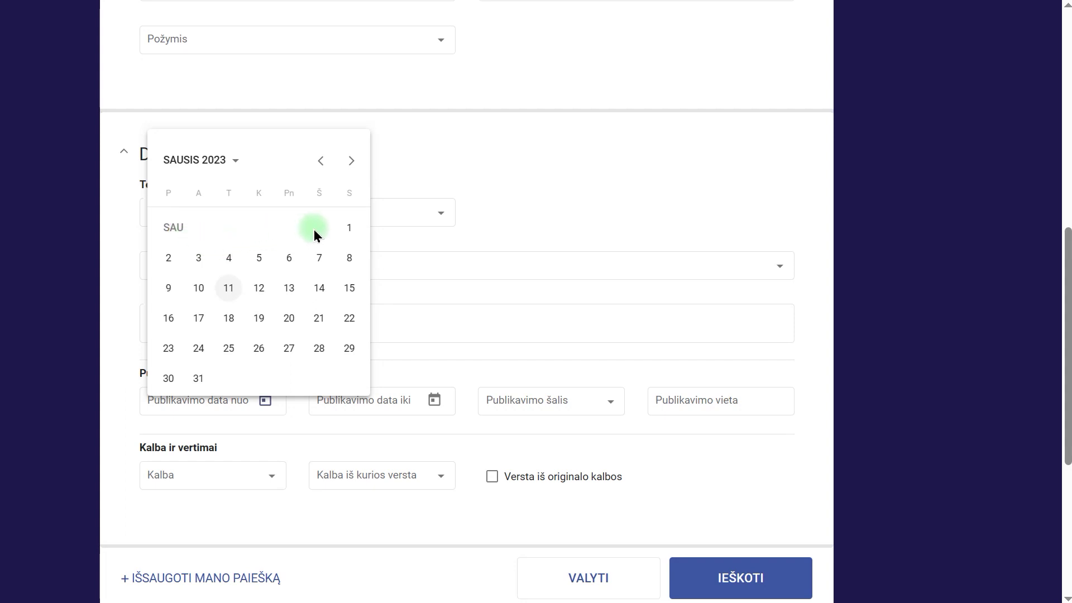
click(350, 228)
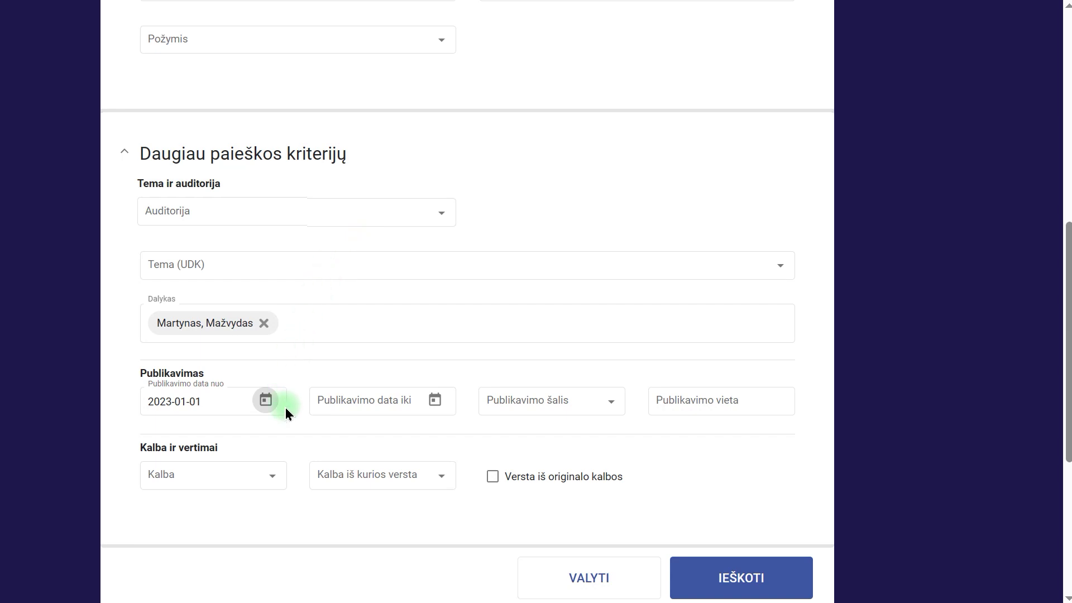
Check the Kalba language choices again without selecting any, and submit the search
click(270, 476)
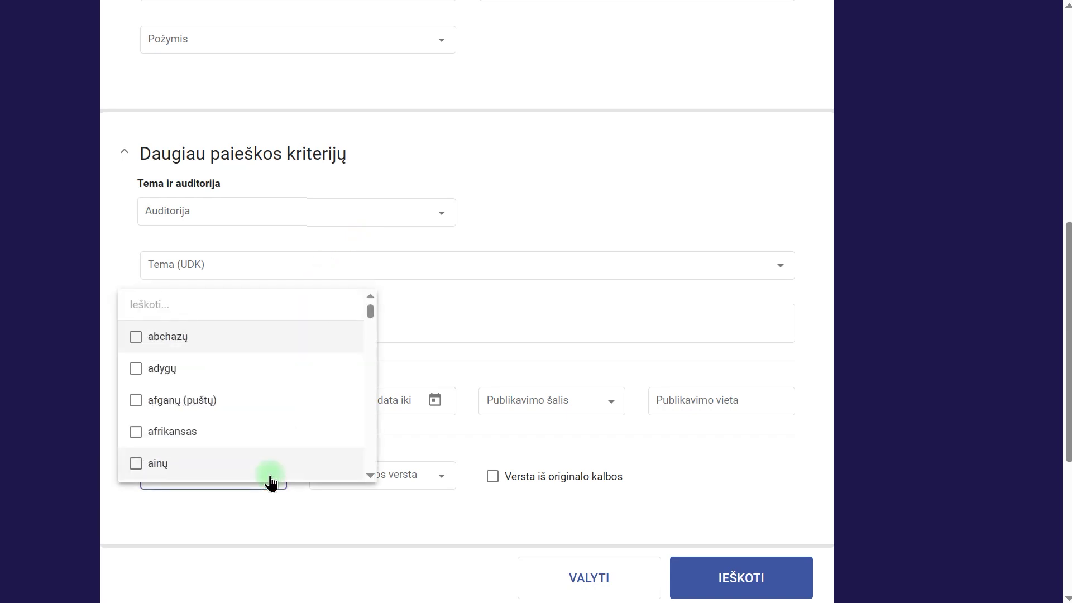
click(391, 303)
click(716, 580)
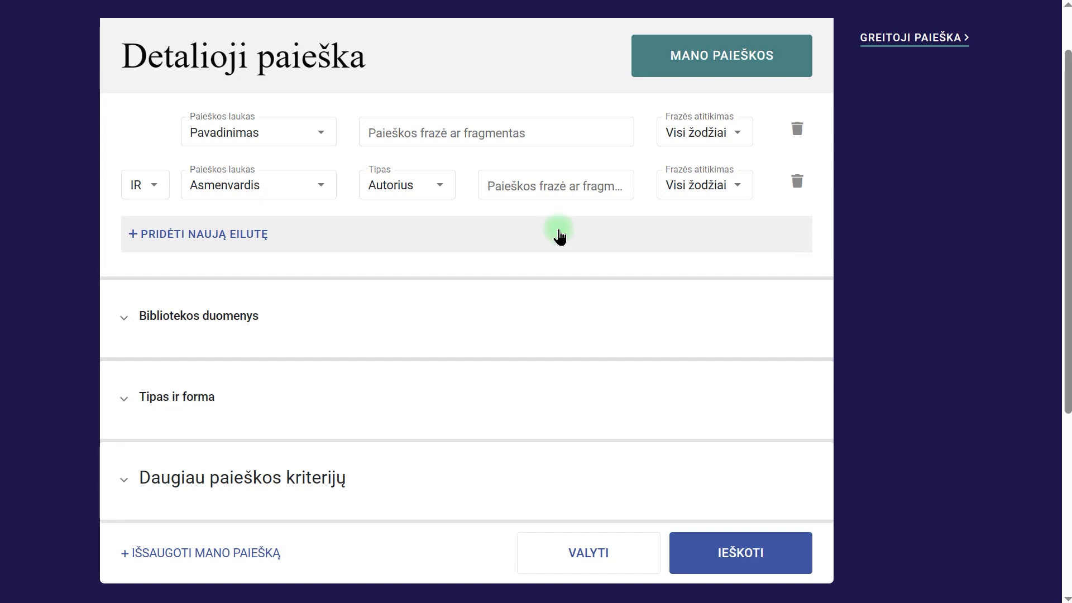
Choose Asmenvardis as the second row's search field and Autorius as its type
click(321, 189)
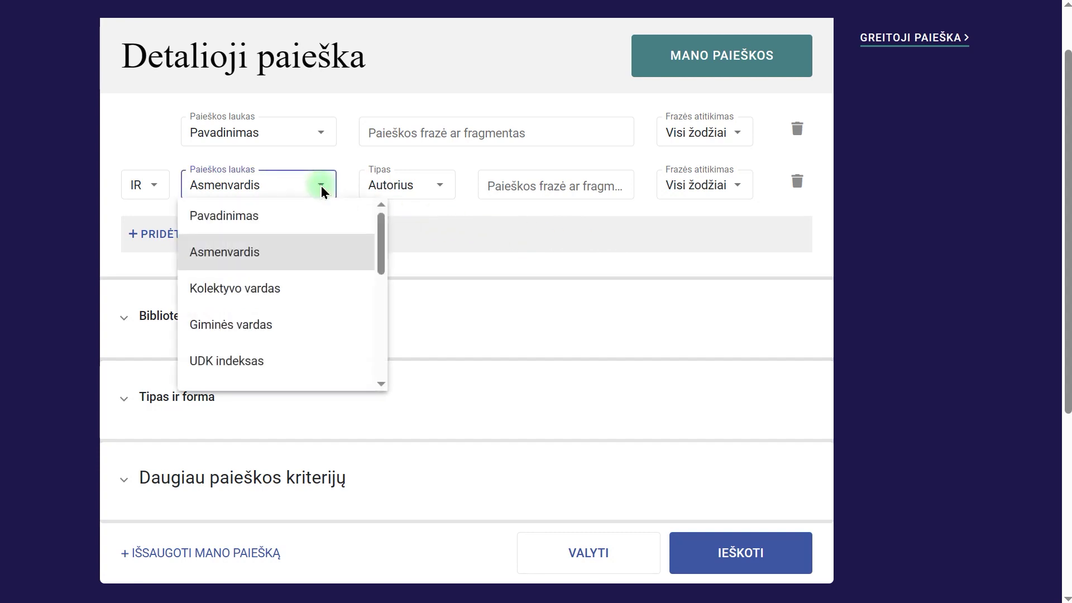
click(299, 253)
click(418, 188)
click(431, 296)
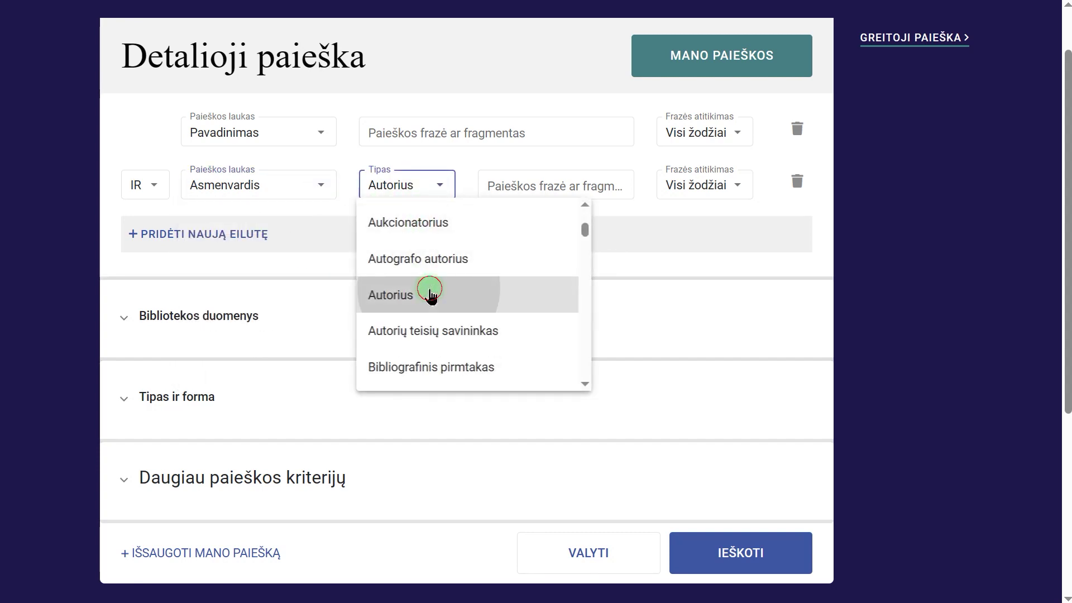
Enter Marcinkevičius, Jus as the second row's phrase and pick the suggested author Marcinkevičius, Justinas (1930–2011)
click(529, 184)
text(Marcinkevi)
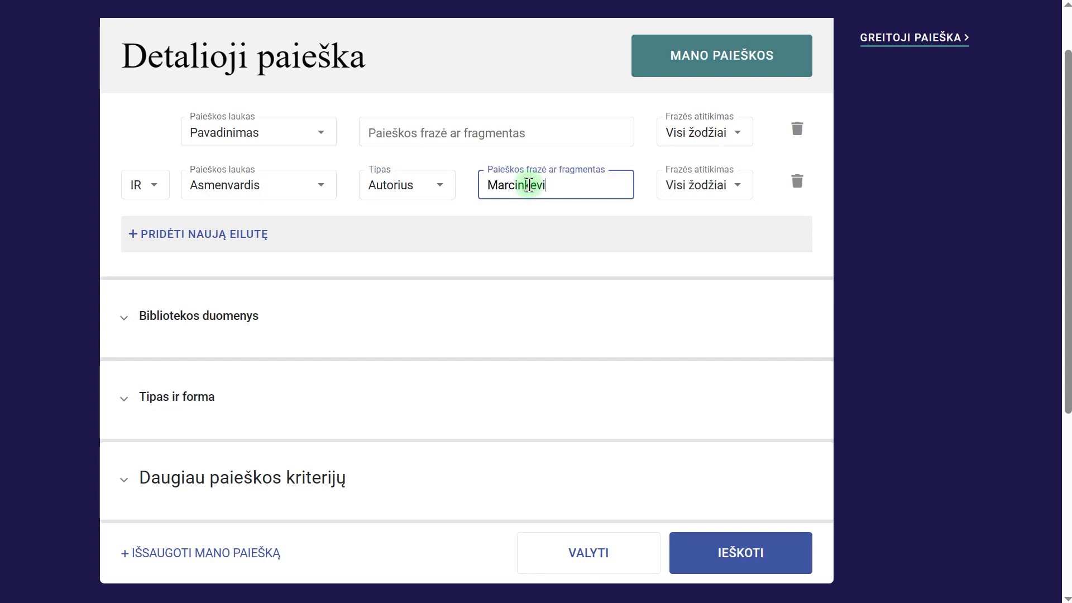
text(čius, J)
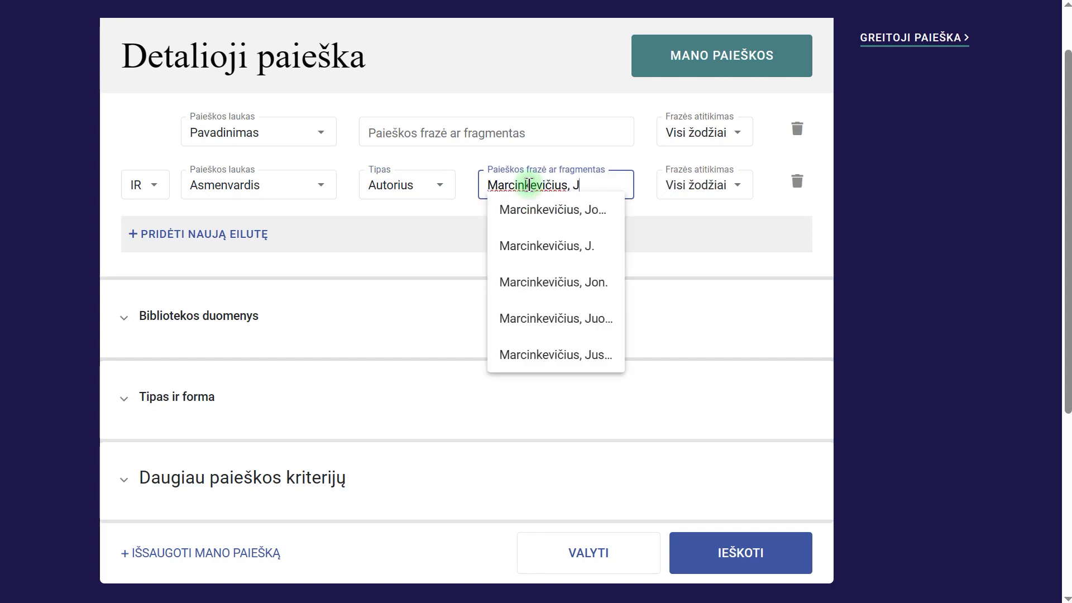
text(us)
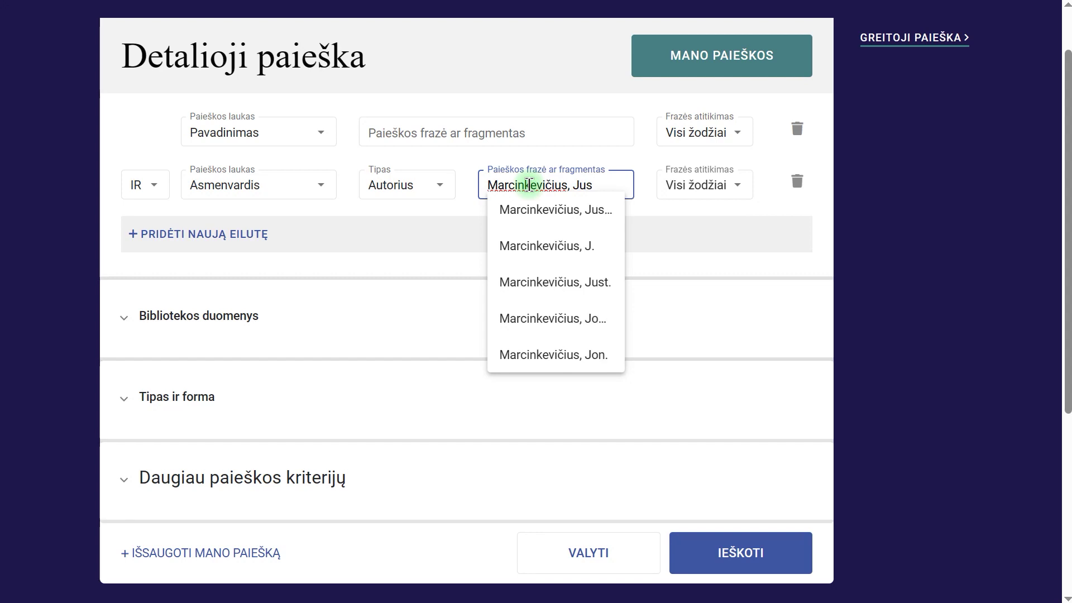
click(569, 219)
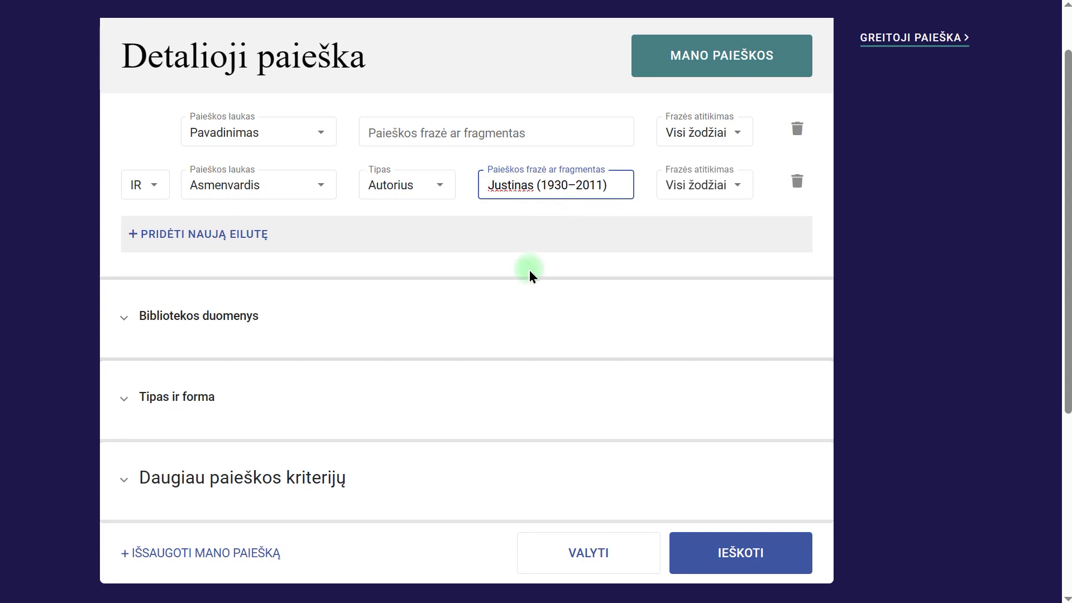
Expand Daugiau paieškos kriterijų, set the language to anglų and enable Versta iš originalo kalbos
click(439, 481)
scroll(440, 483, down, 6)
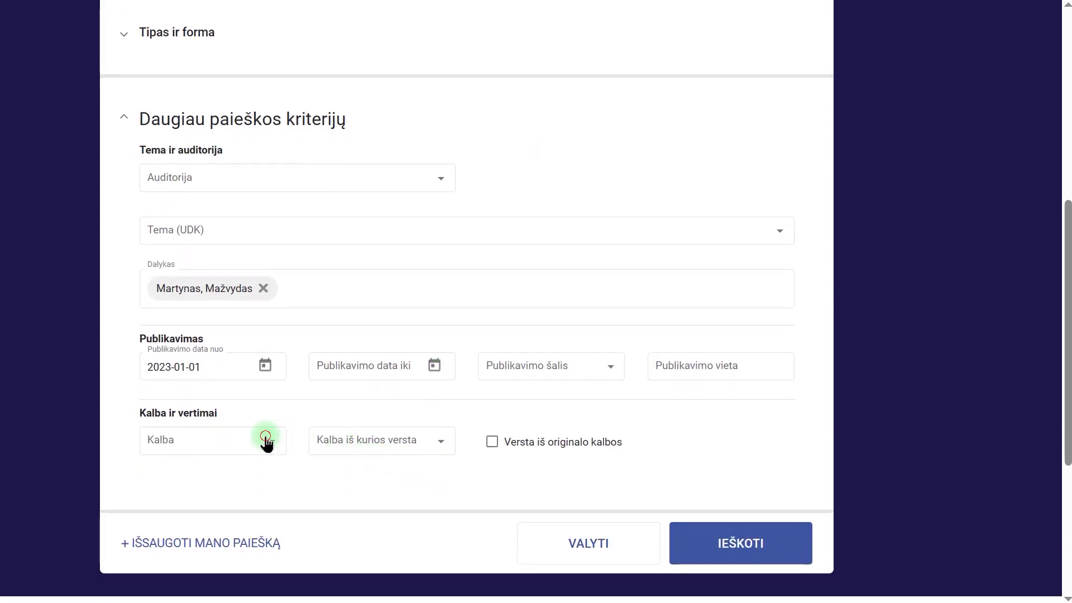
click(265, 439)
text(an)
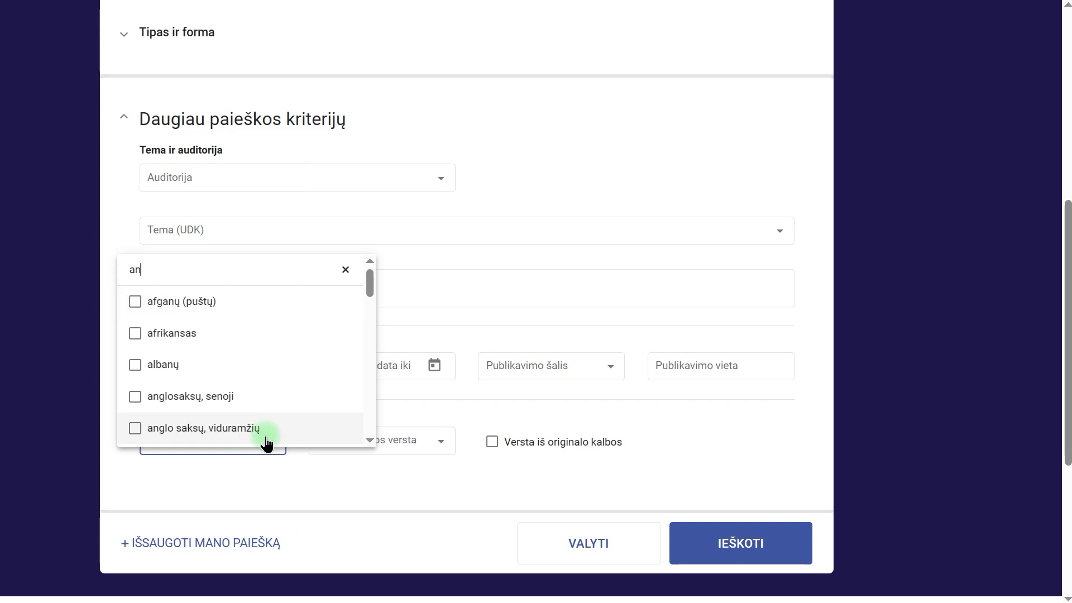
text(g)
click(233, 434)
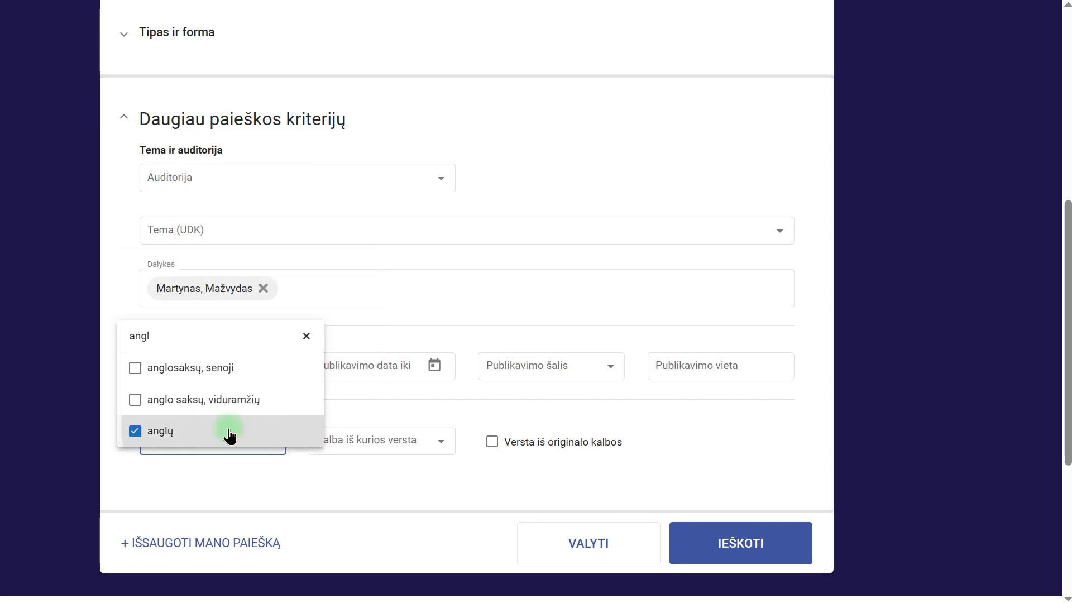
click(297, 451)
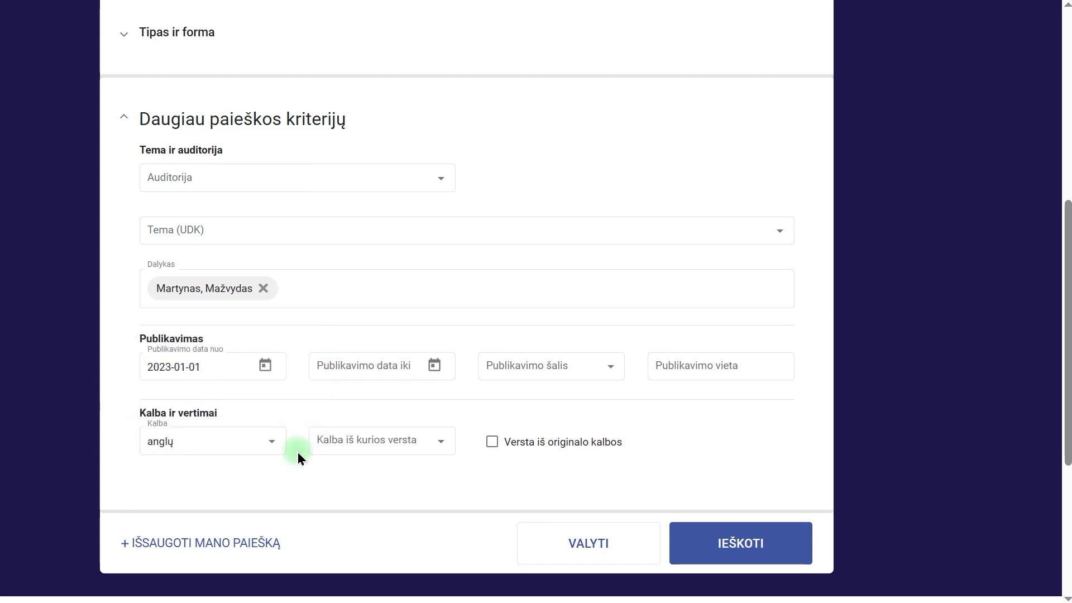
click(496, 444)
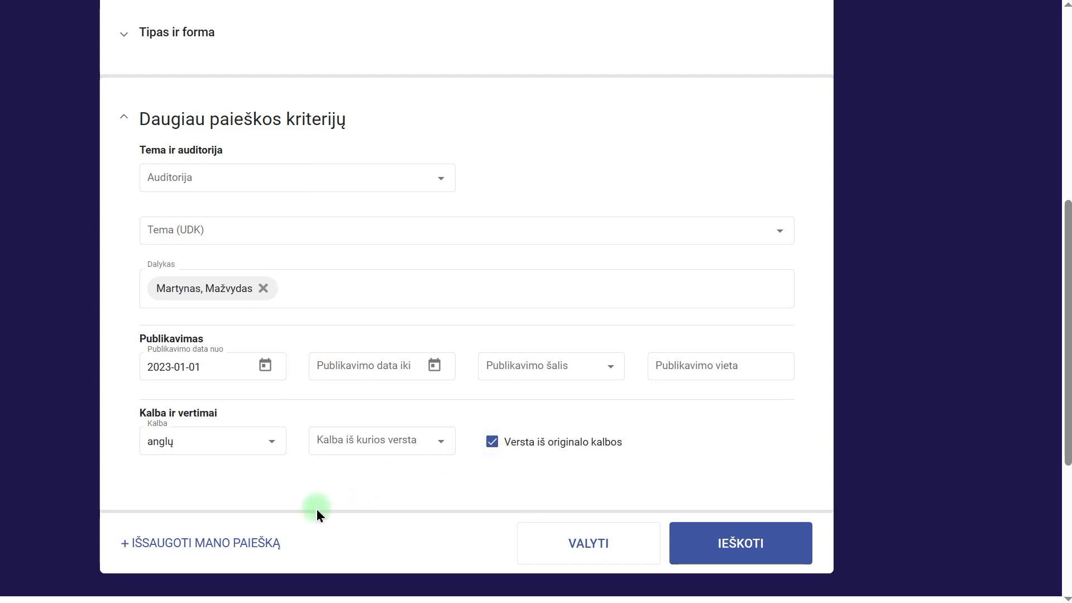
Save the search under the name Marcinkevičius and check it in the list of saved searches
click(249, 543)
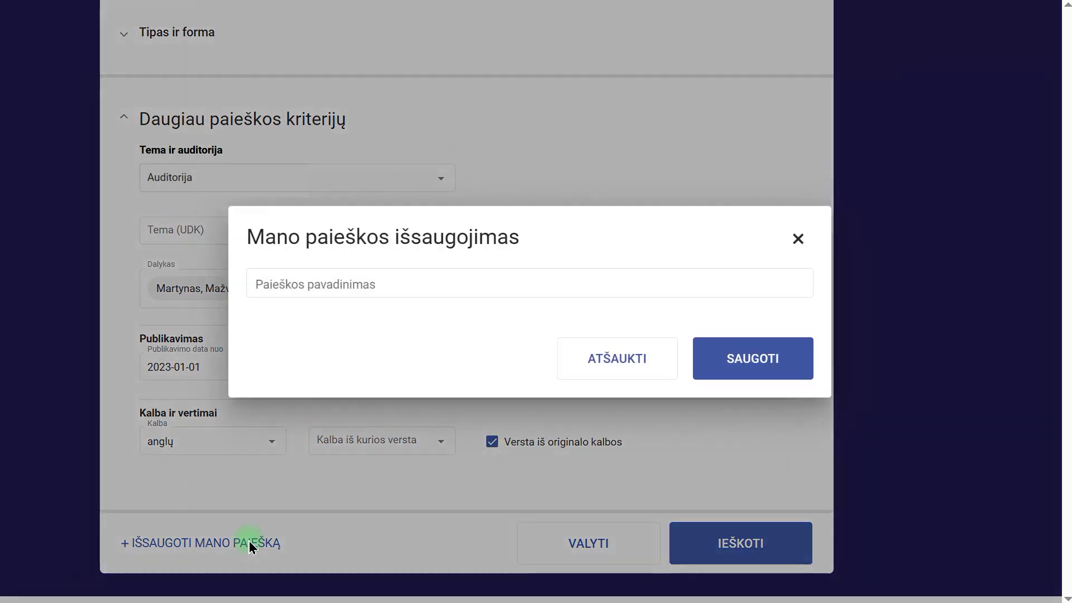
click(446, 284)
text(Marc)
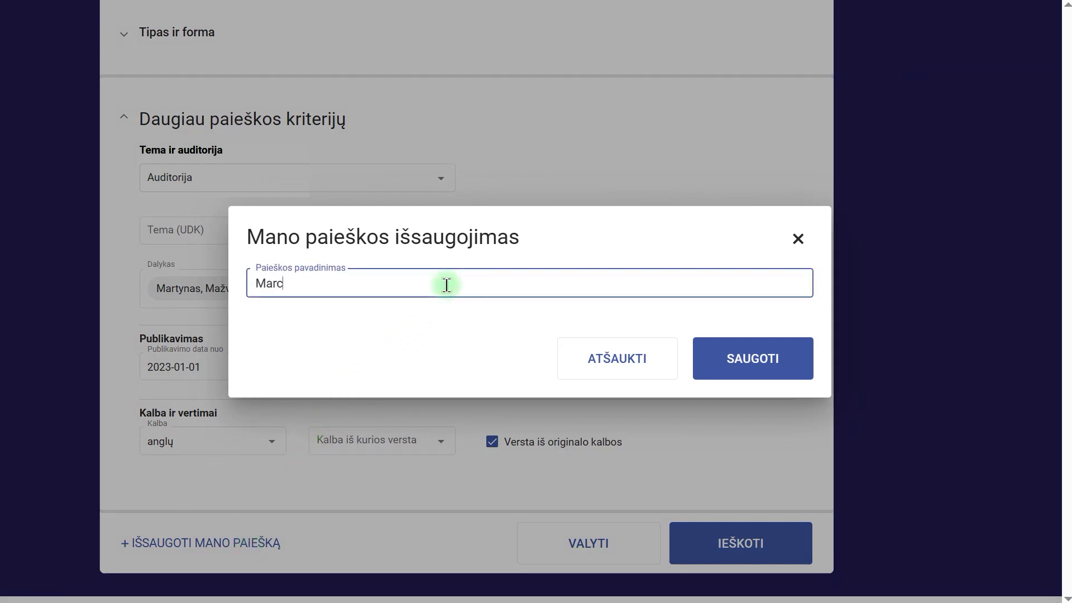
text(inkevičius)
click(731, 360)
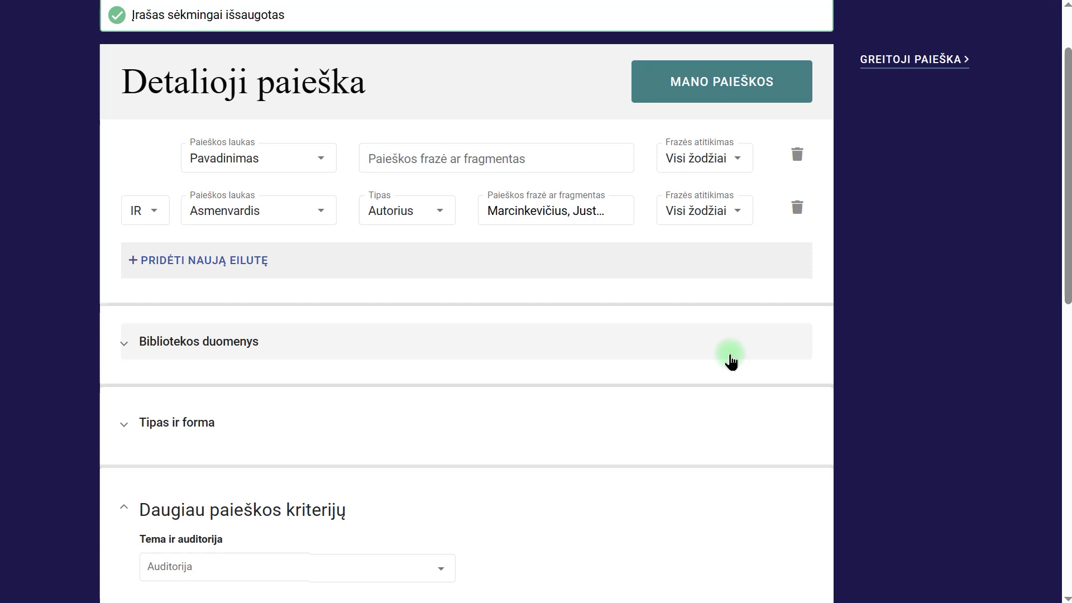
click(739, 89)
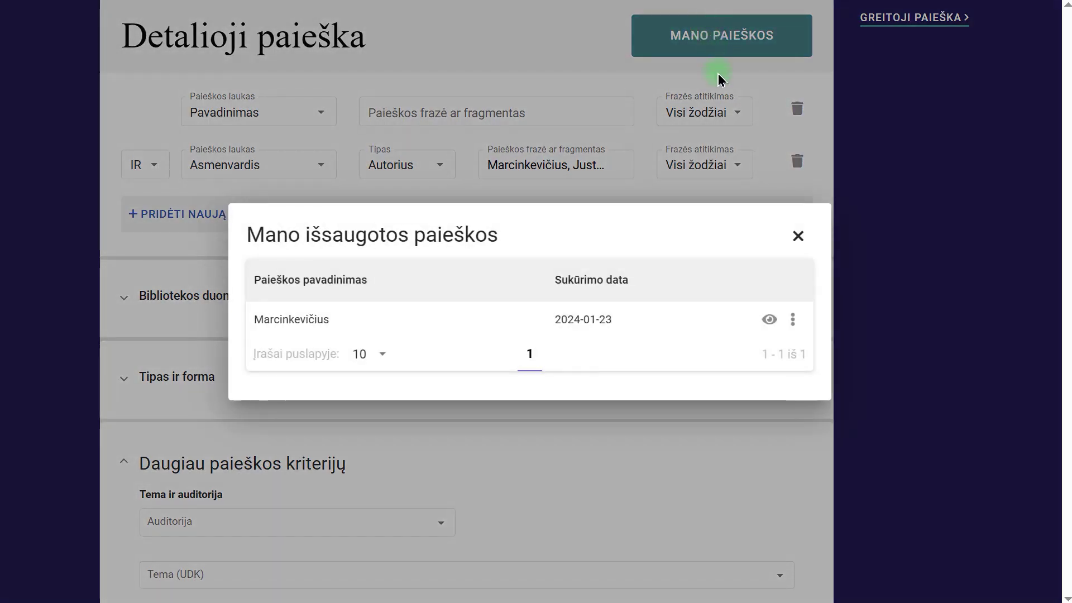
click(797, 236)
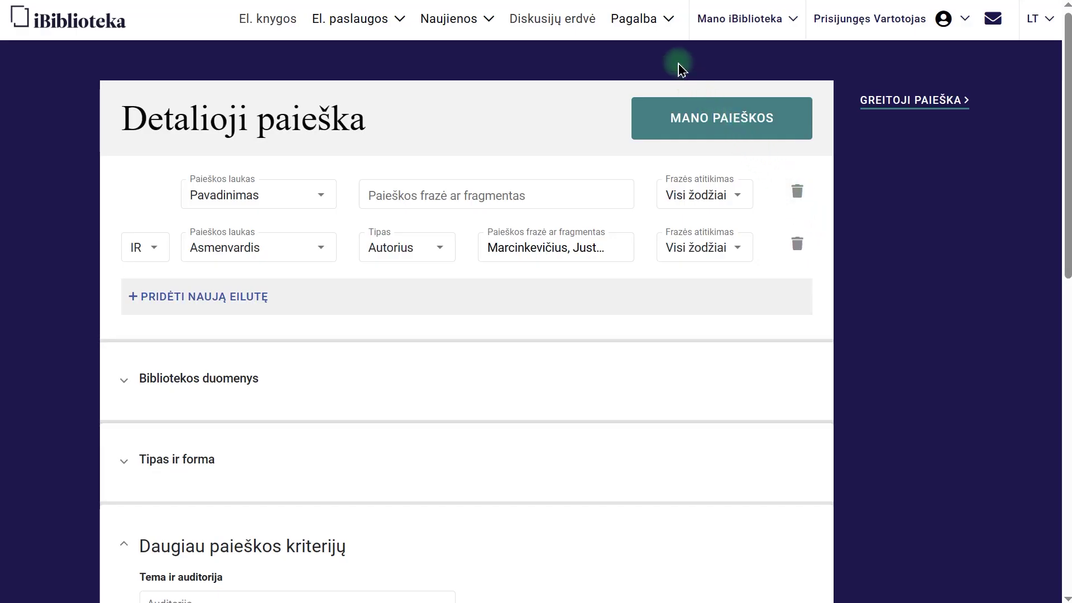
Open the DUK help page and expand the Leidinių paieška section to look over its questions
click(653, 30)
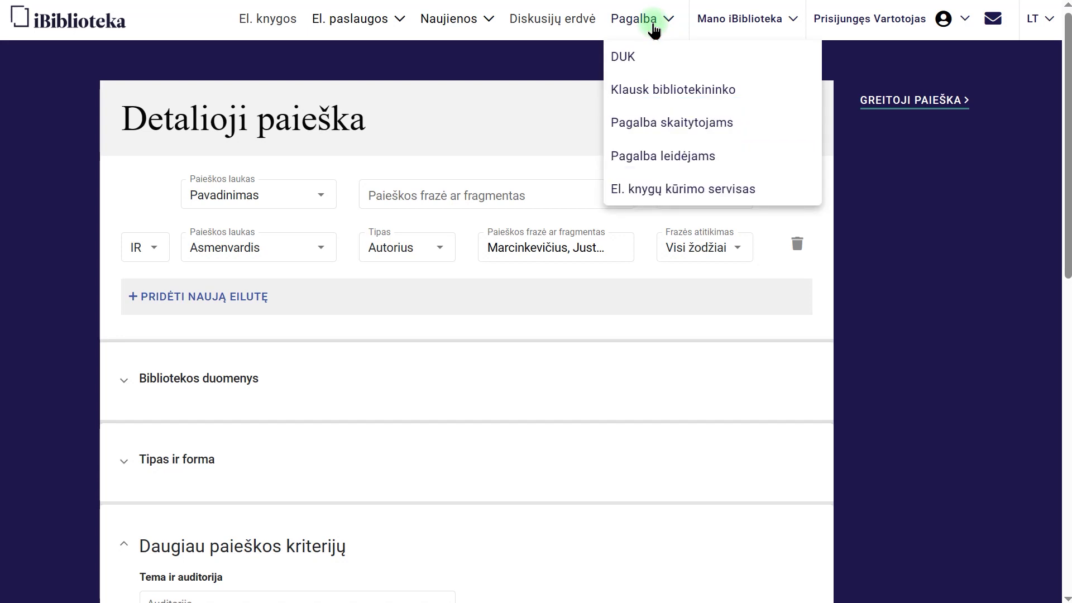
click(637, 57)
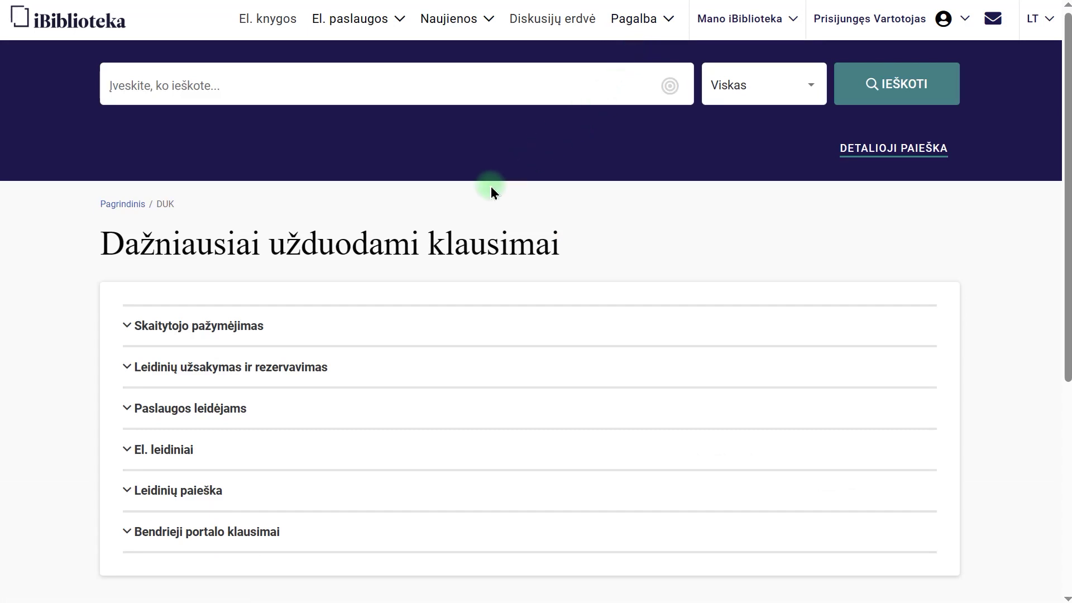
click(202, 499)
scroll(201, 499, down, 5)
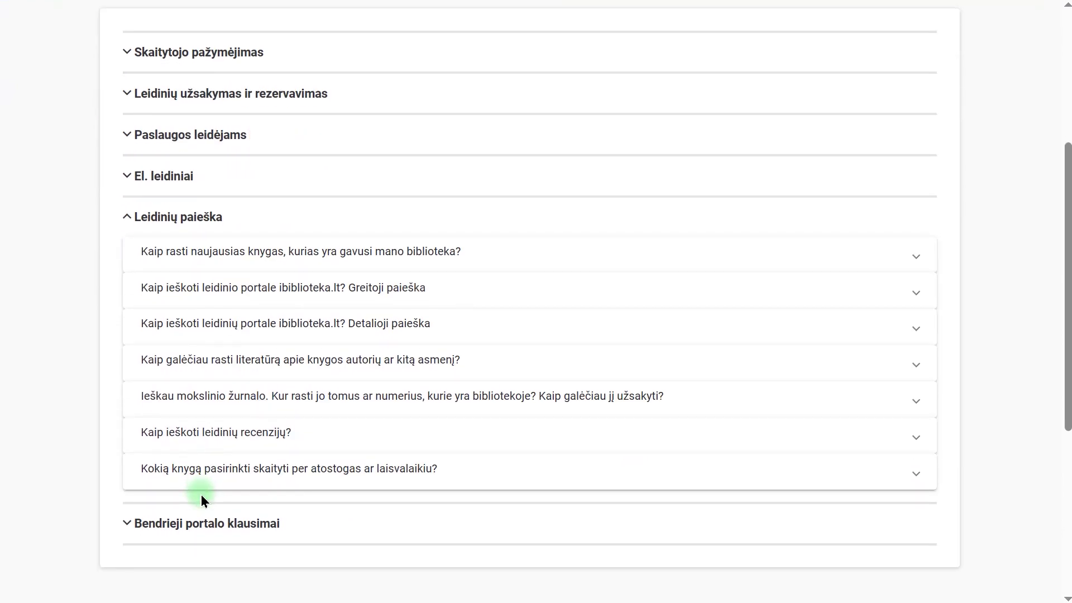
scroll(202, 499, up, 5)
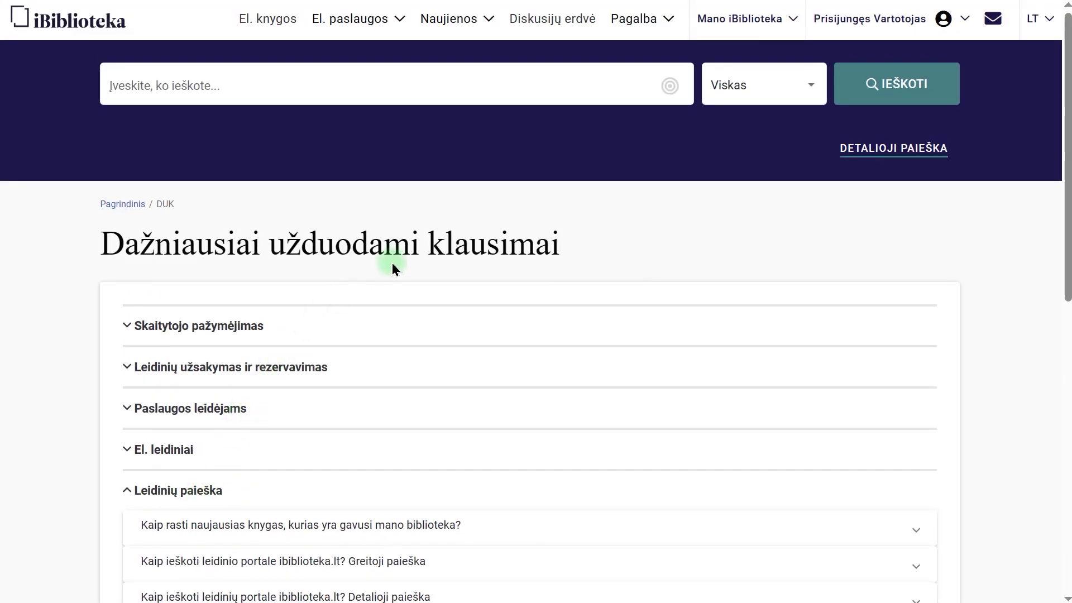
Find the Klausk bibliotekininko option among the help resources
click(663, 28)
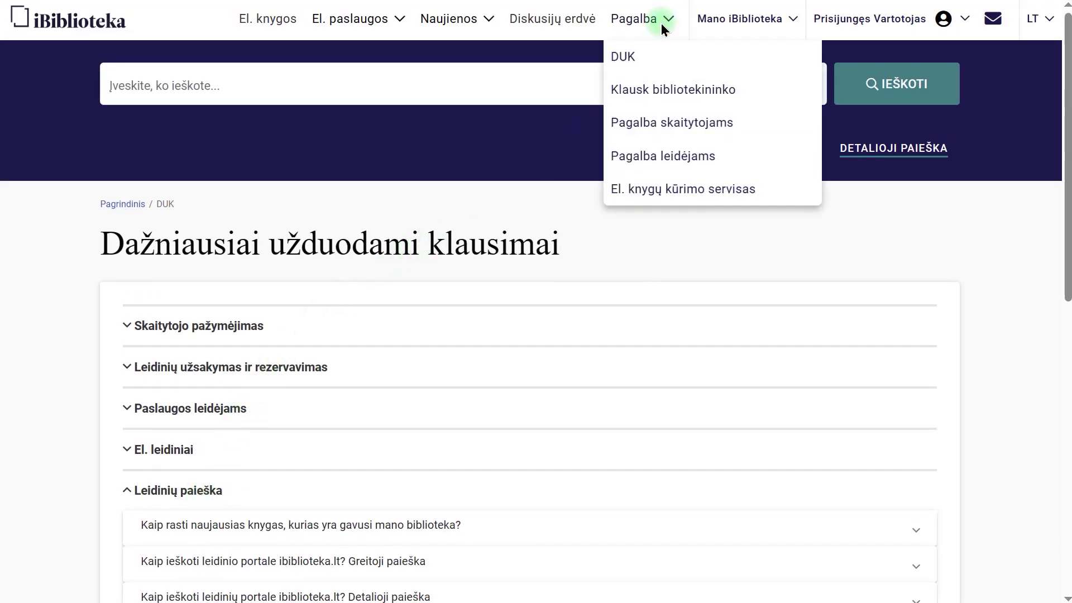
click(734, 99)
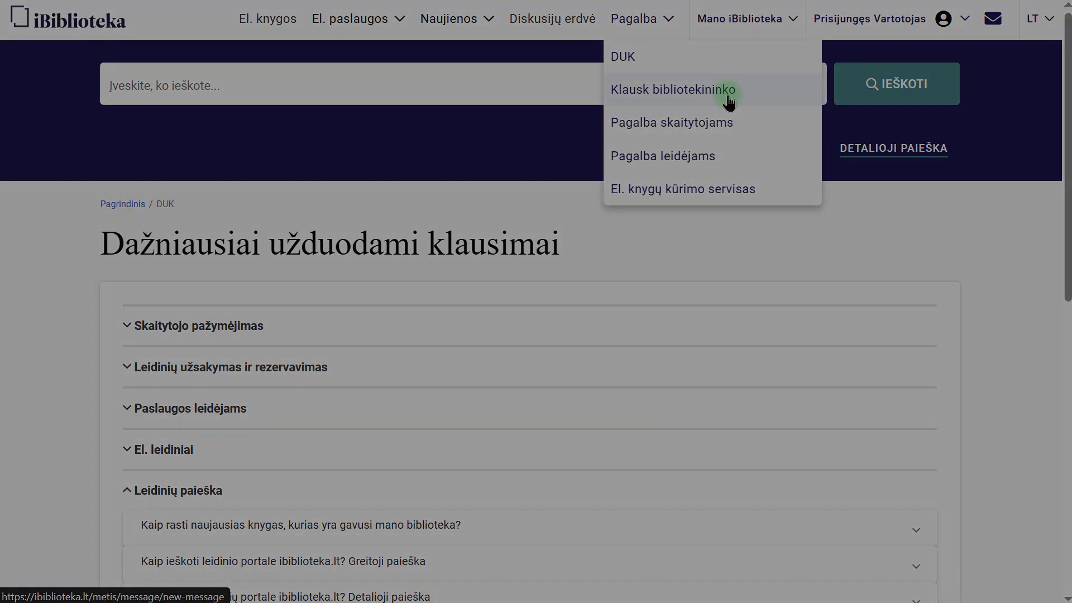